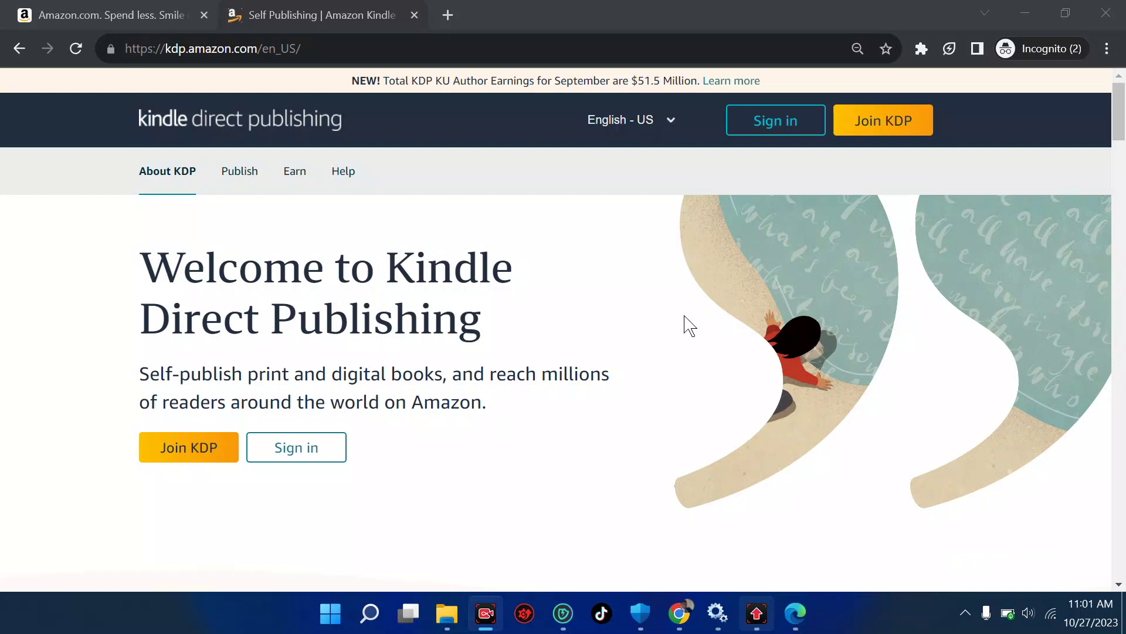
# - Shrink and reposition the Chrome window beside the incognito page, then choose Join KDP
pyautogui.scroll(-3, 601, 340)
pyautogui.scroll(3, 601, 340)
pyautogui.click(1066, 14)
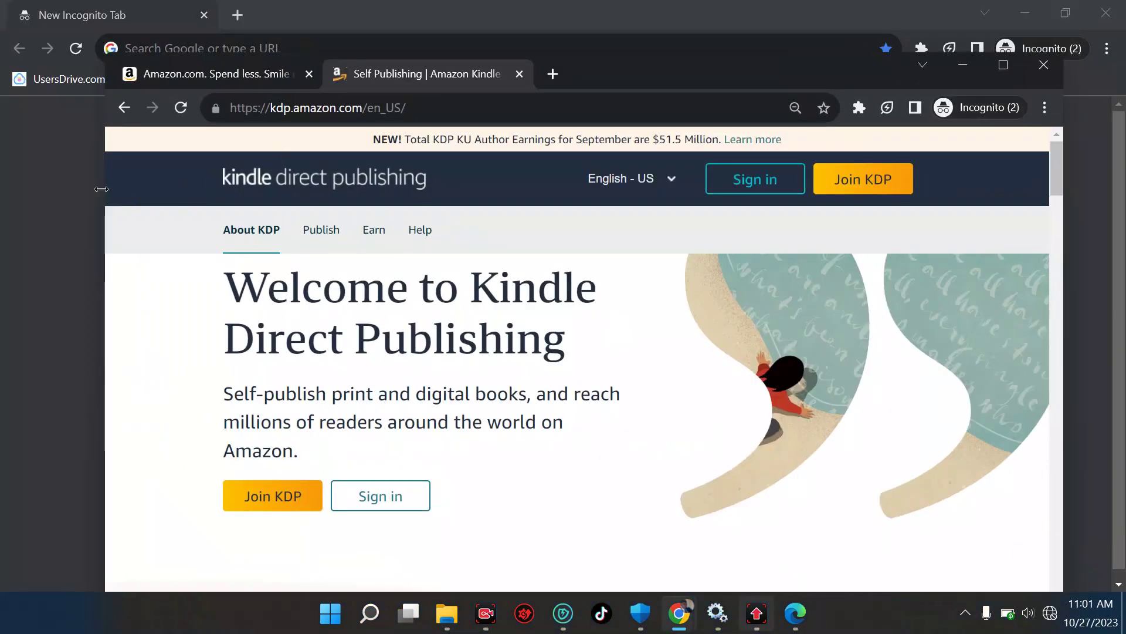
pyautogui.moveTo(102, 189); pyautogui.dragTo(624, 194)
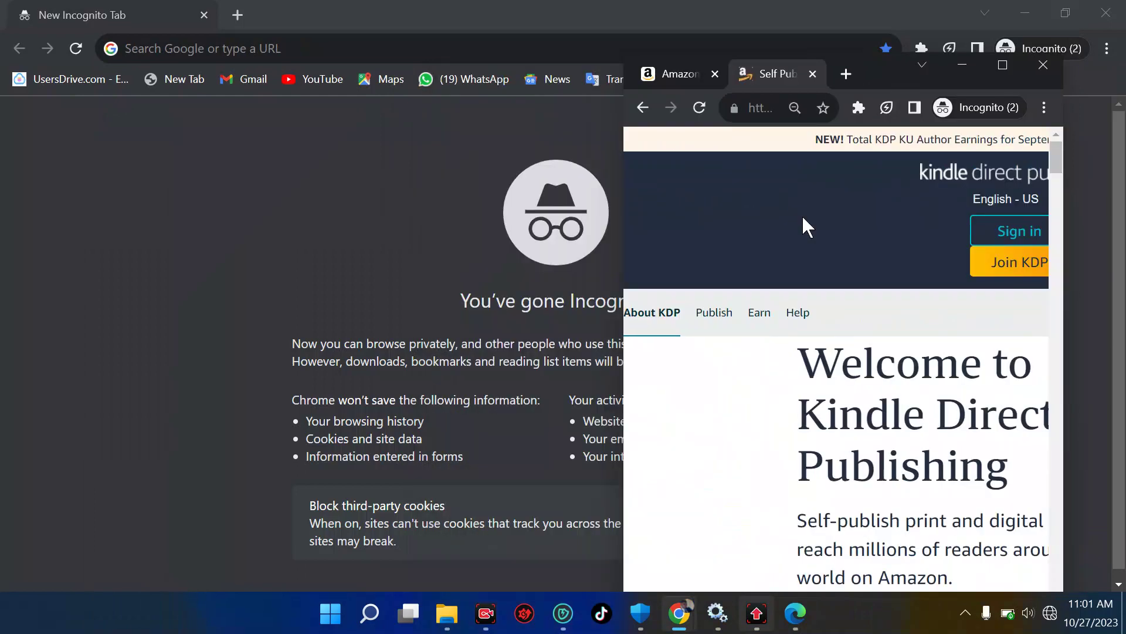
pyautogui.moveTo(860, 68); pyautogui.dragTo(586, 90)
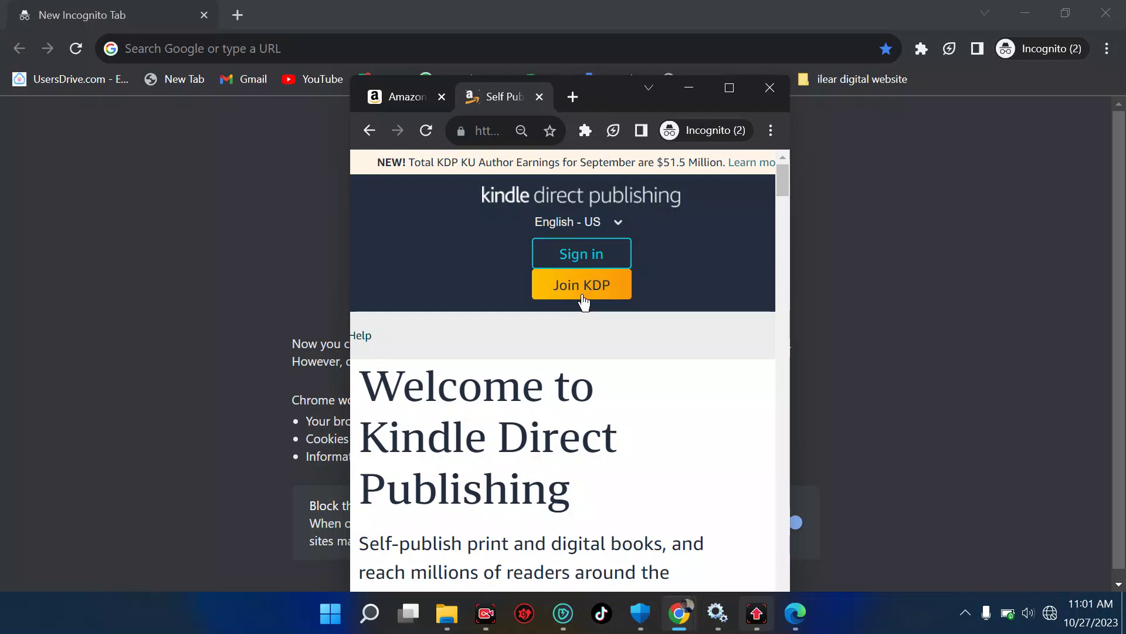
pyautogui.click(566, 300)
# - Maximize the window and fill in the account holder's full name in Your name
pyautogui.click(731, 93)
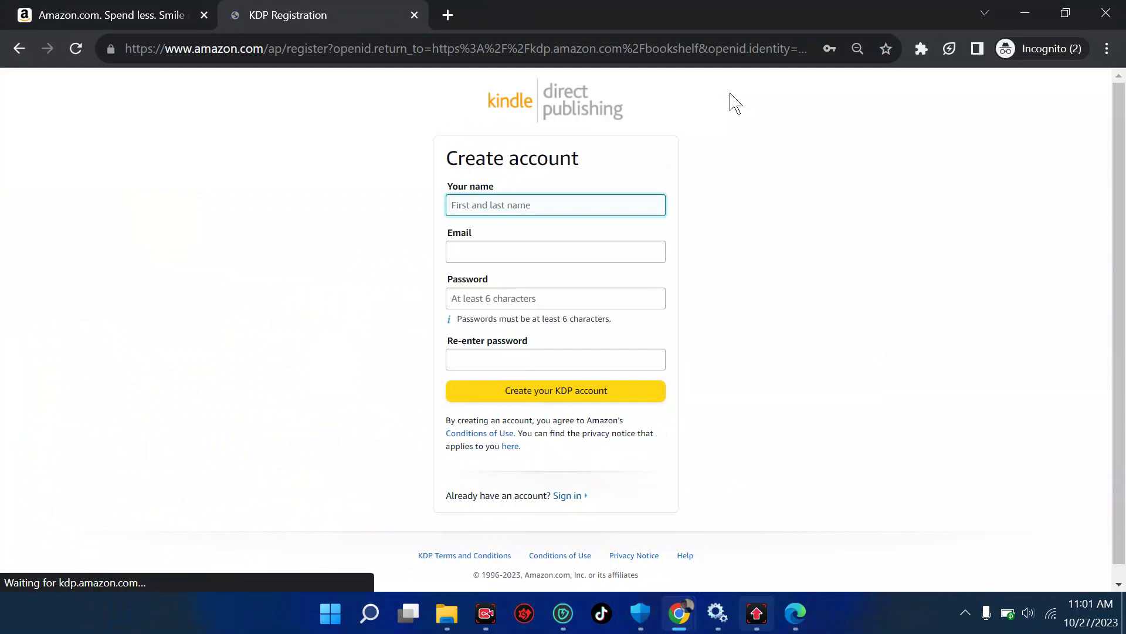
pyautogui.click(500, 205)
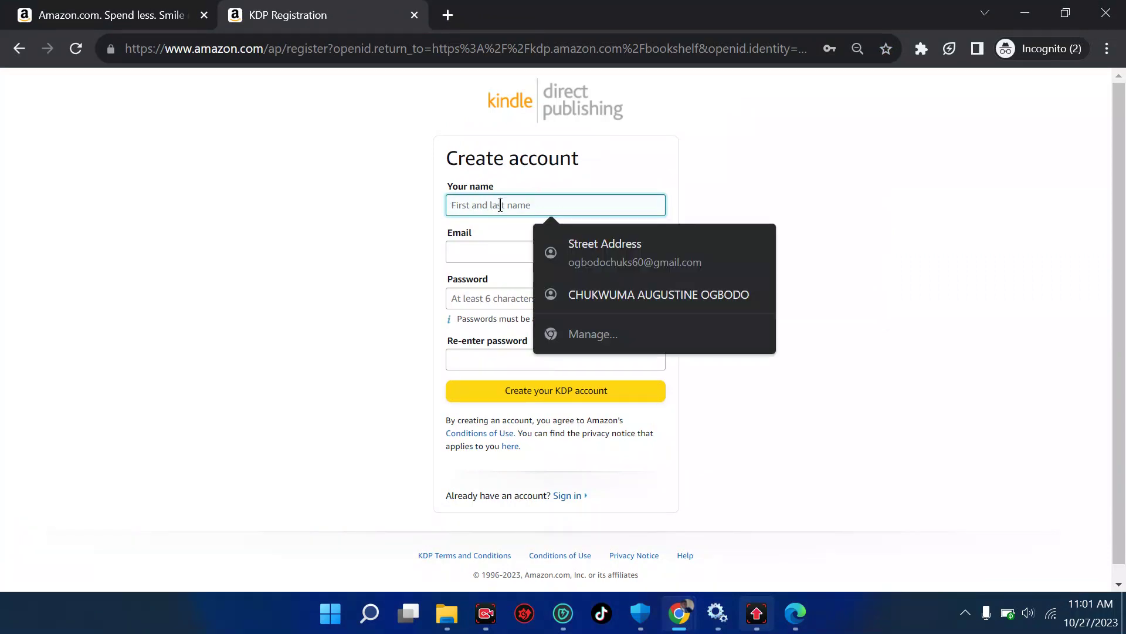
pyautogui.write('a')
pyautogui.press('BackSpace')
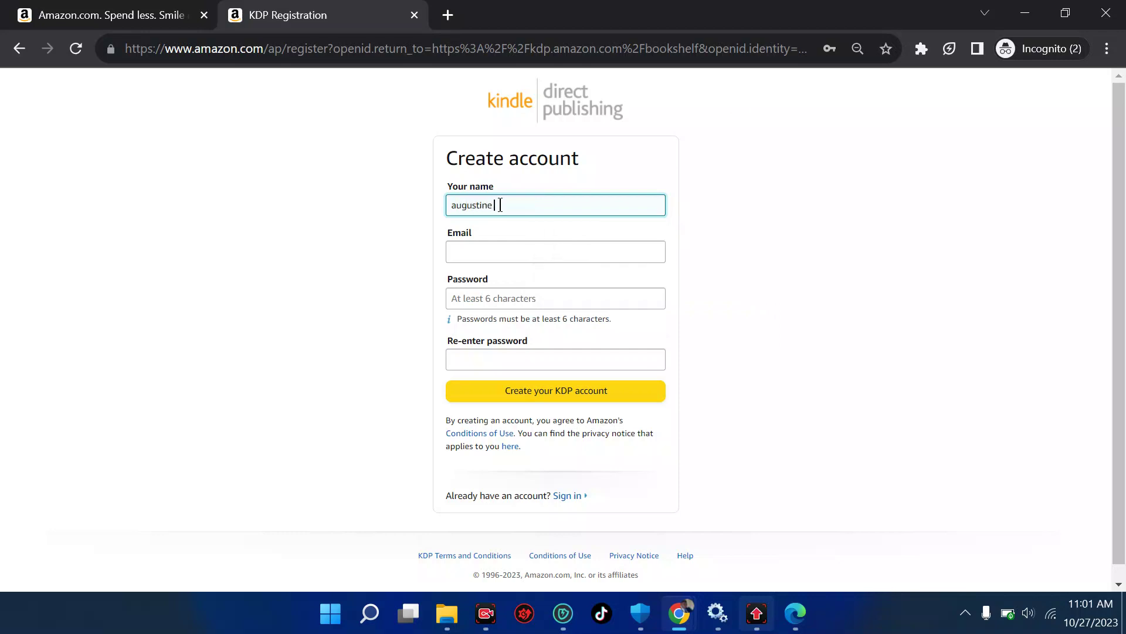
pyautogui.press('Tab')
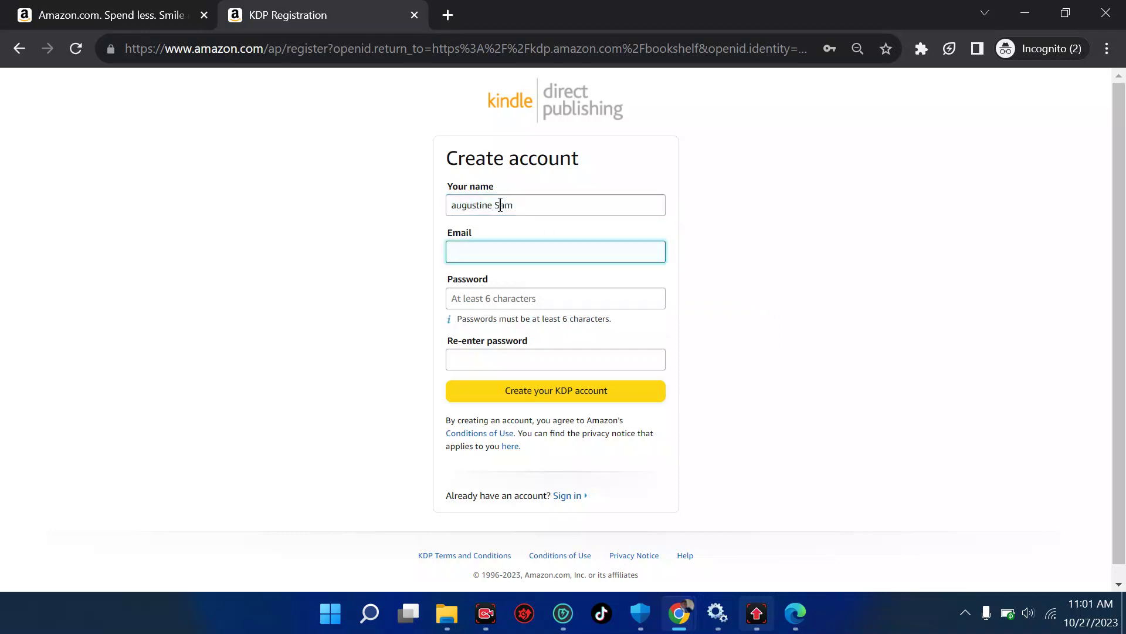
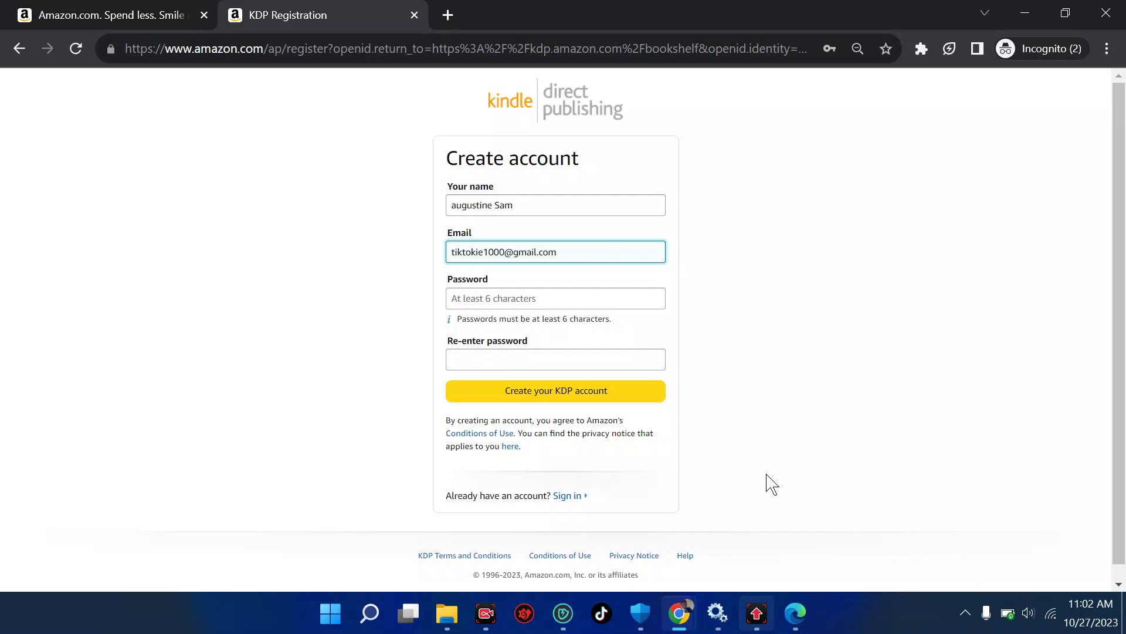
# - Enter and confirm the account password, then submit Create your KDP account
pyautogui.click(552, 298)
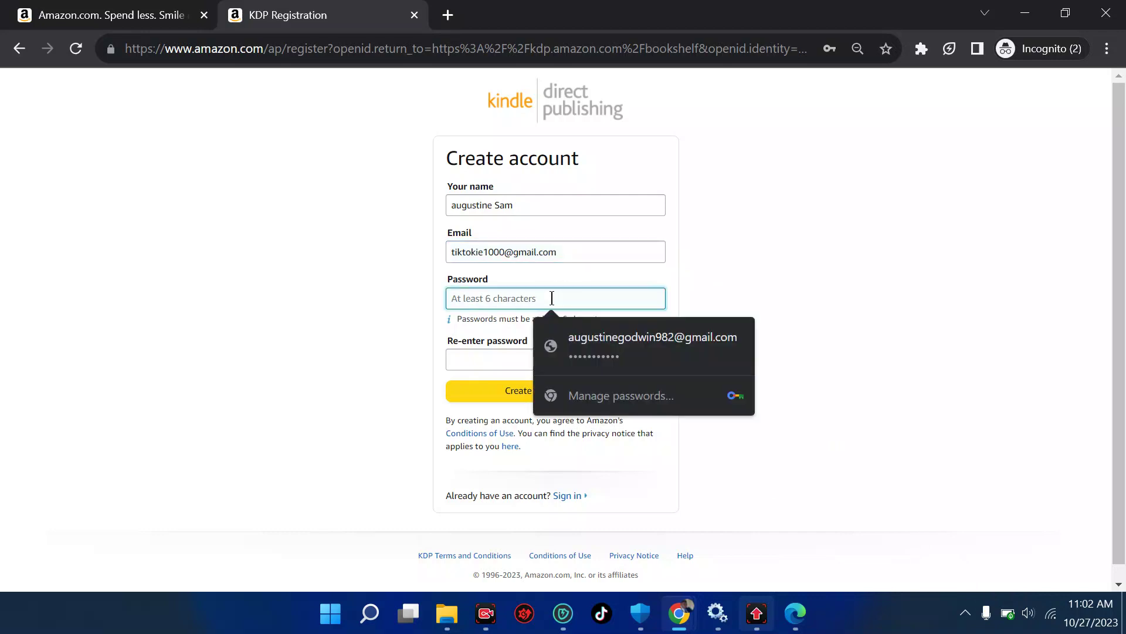
pyautogui.write('••••••')
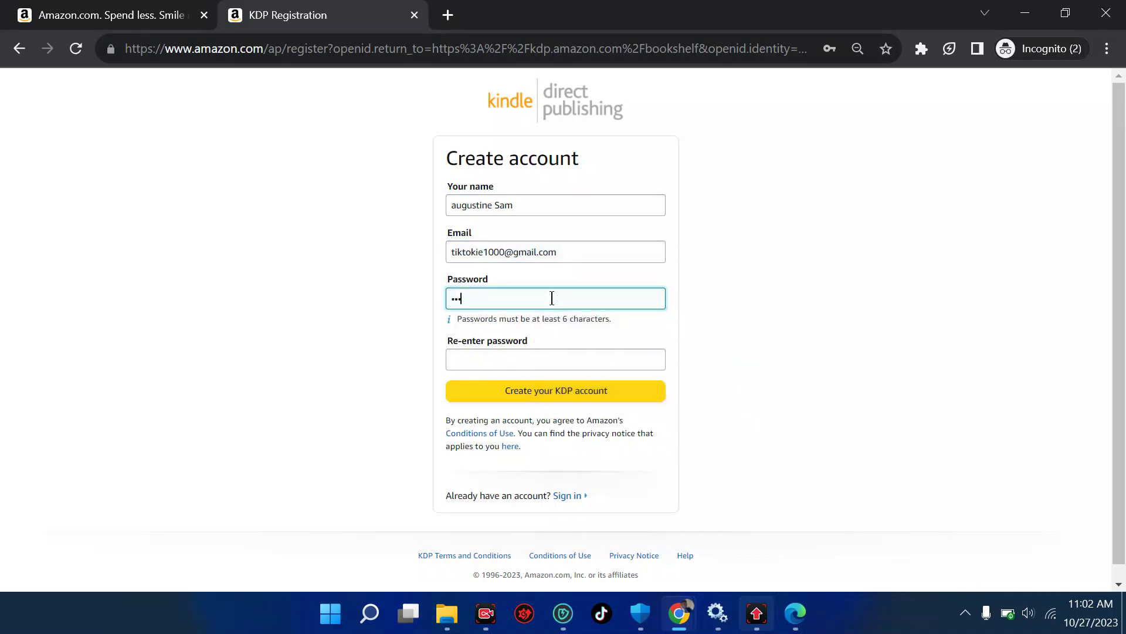
pyautogui.write('•••')
pyautogui.click(478, 364)
pyautogui.write('•••••')
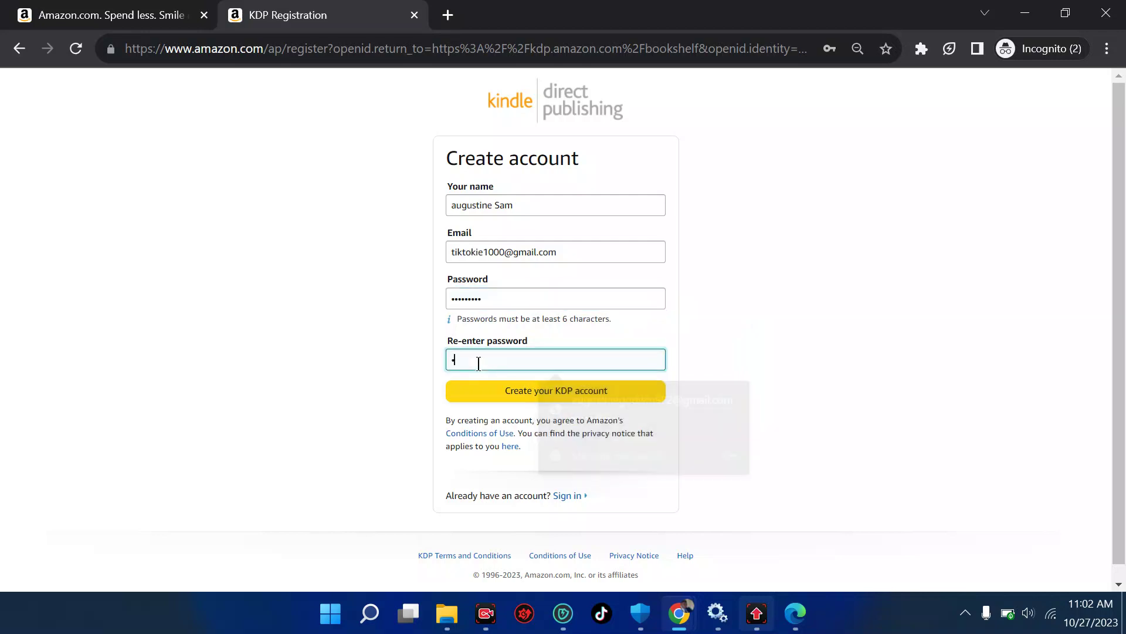
pyautogui.write('••••')
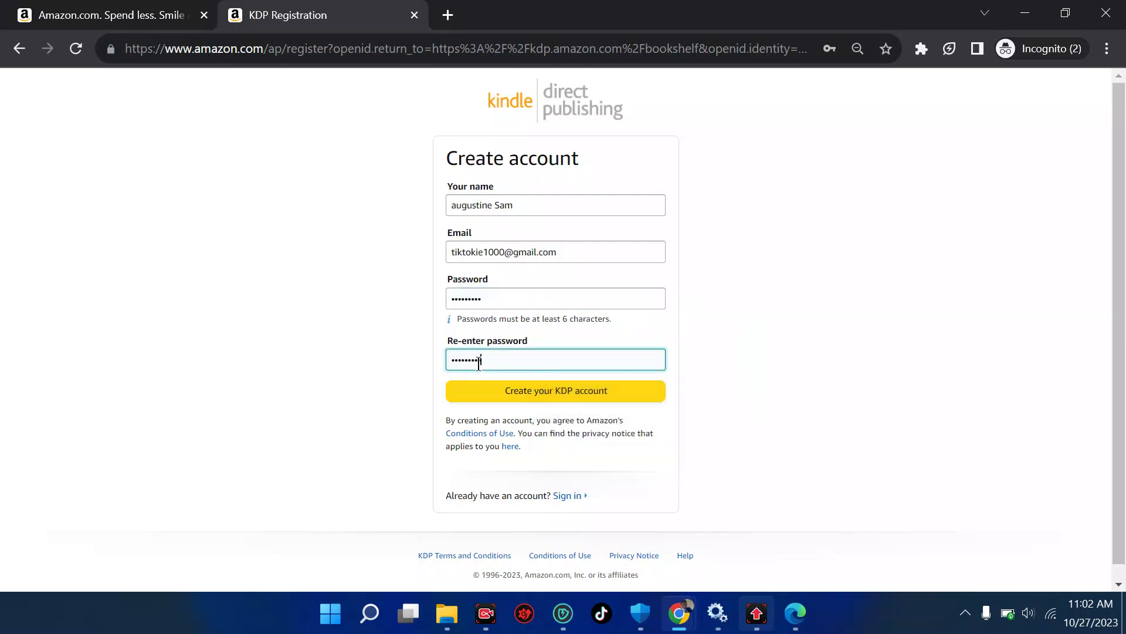
pyautogui.click(494, 392)
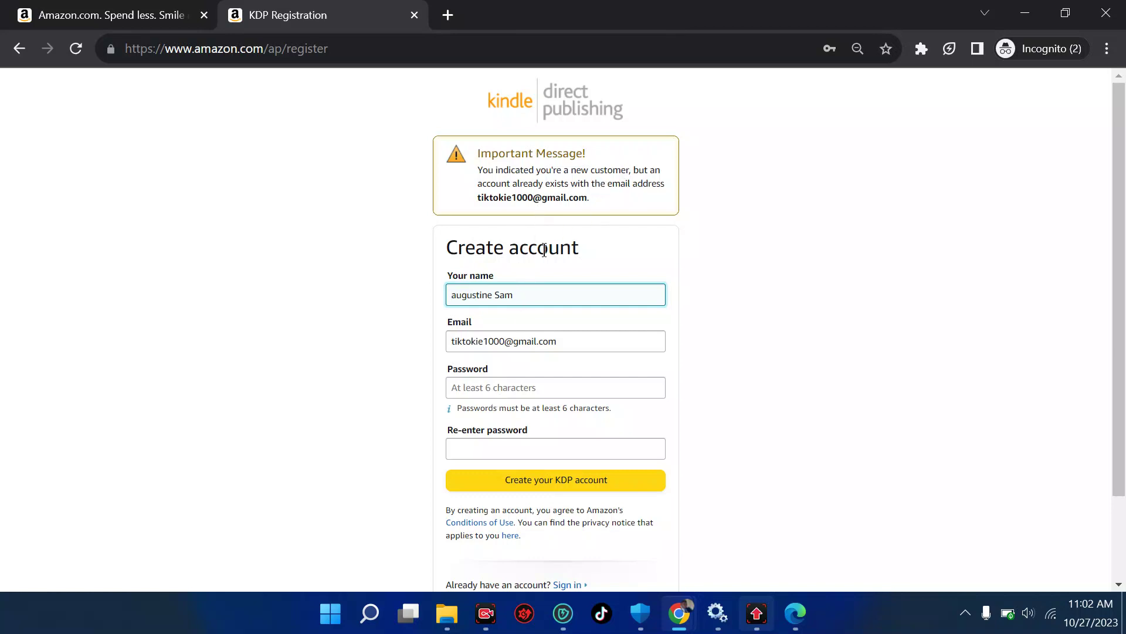
# - Replace the rejected email with a different Gmail address
pyautogui.tripleClick(482, 341)
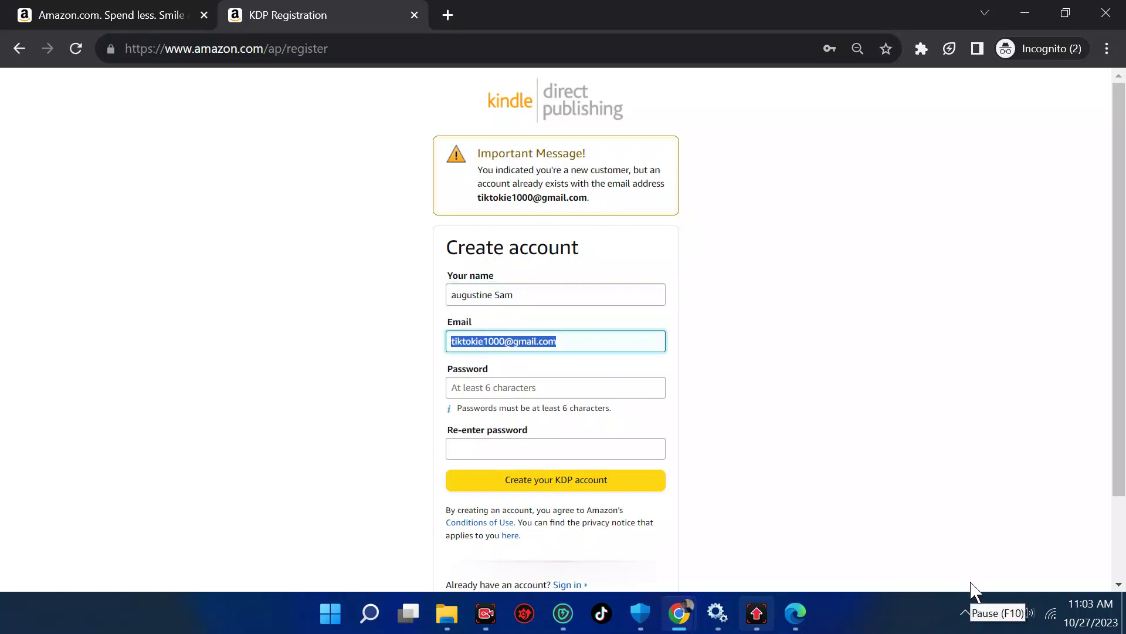
pyautogui.press('BackSpace')
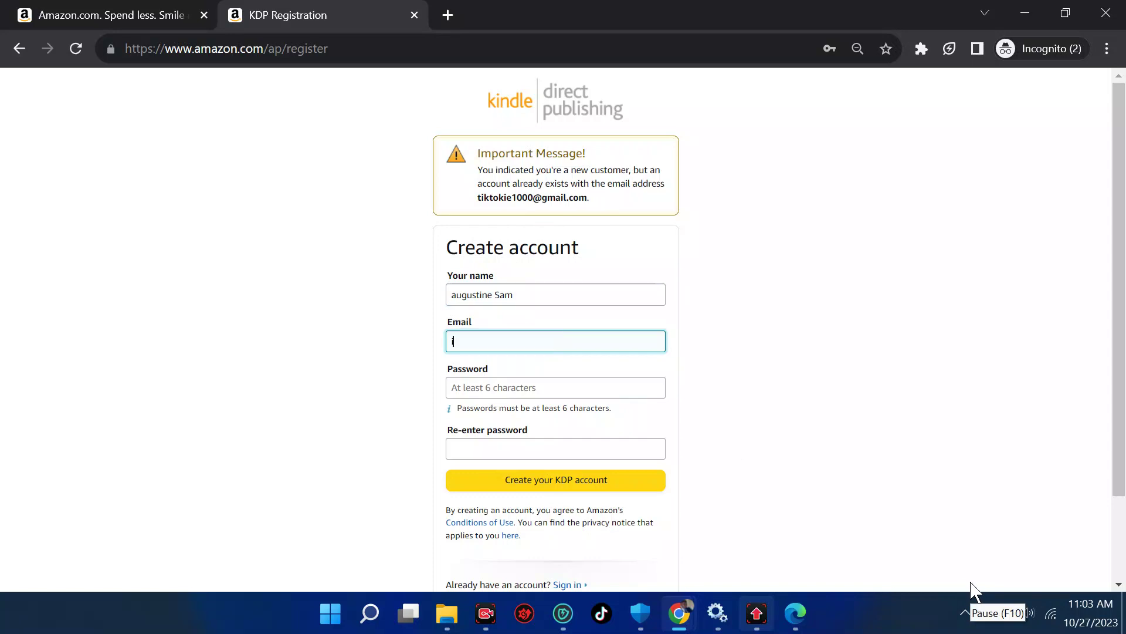
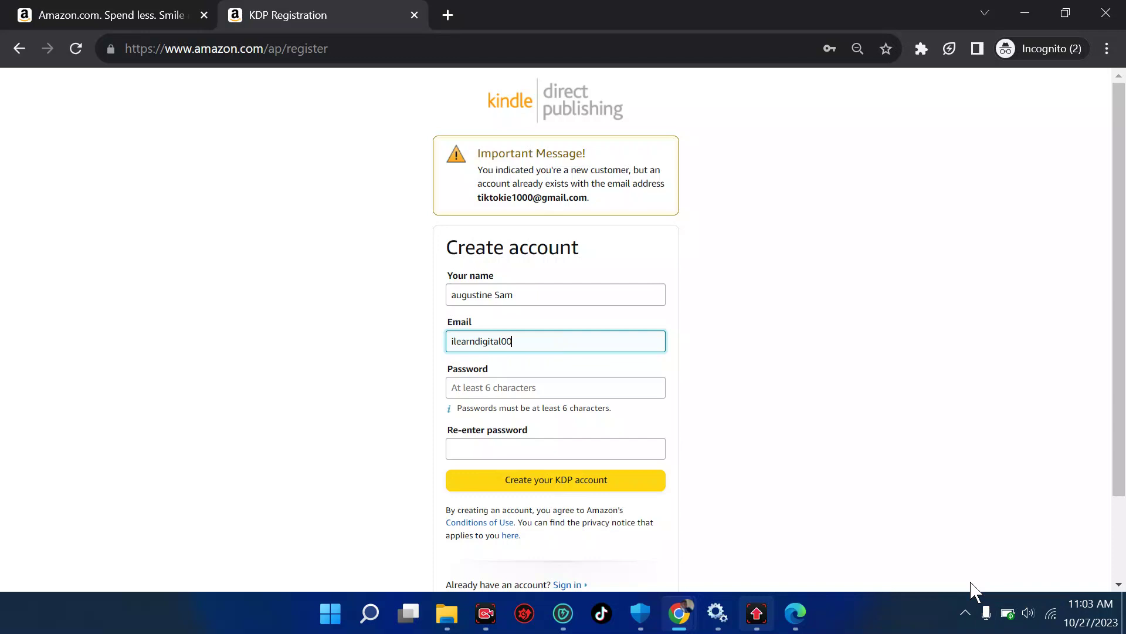
# - Re-enter and confirm the password, then resubmit the KDP registration
pyautogui.click(614, 390)
pyautogui.write('********')
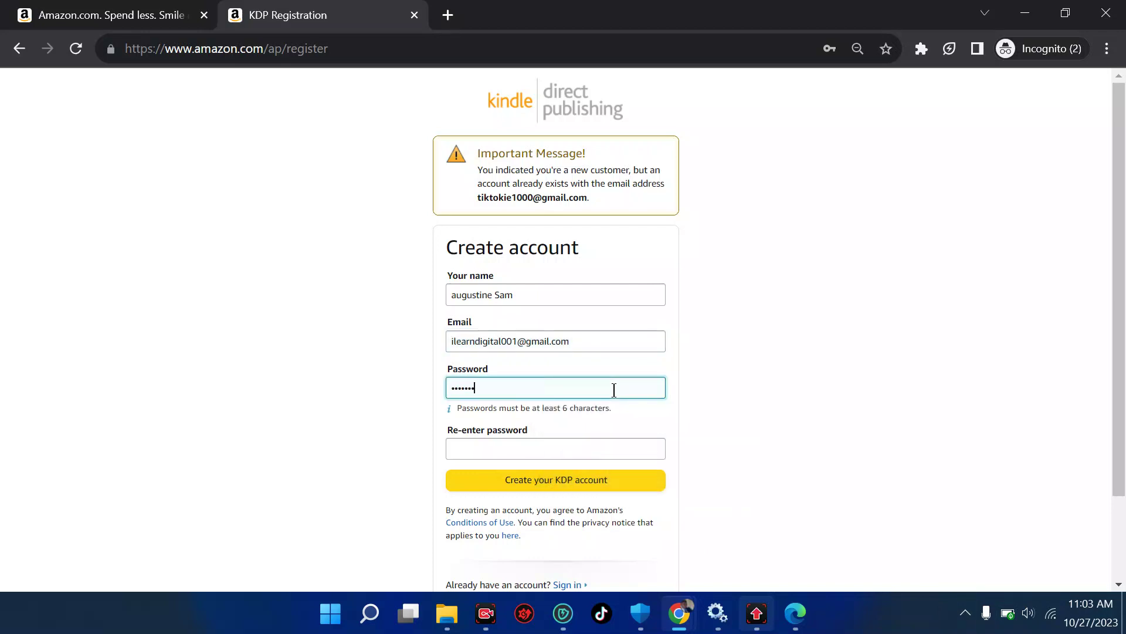
pyautogui.click(526, 446)
pyautogui.write('********')
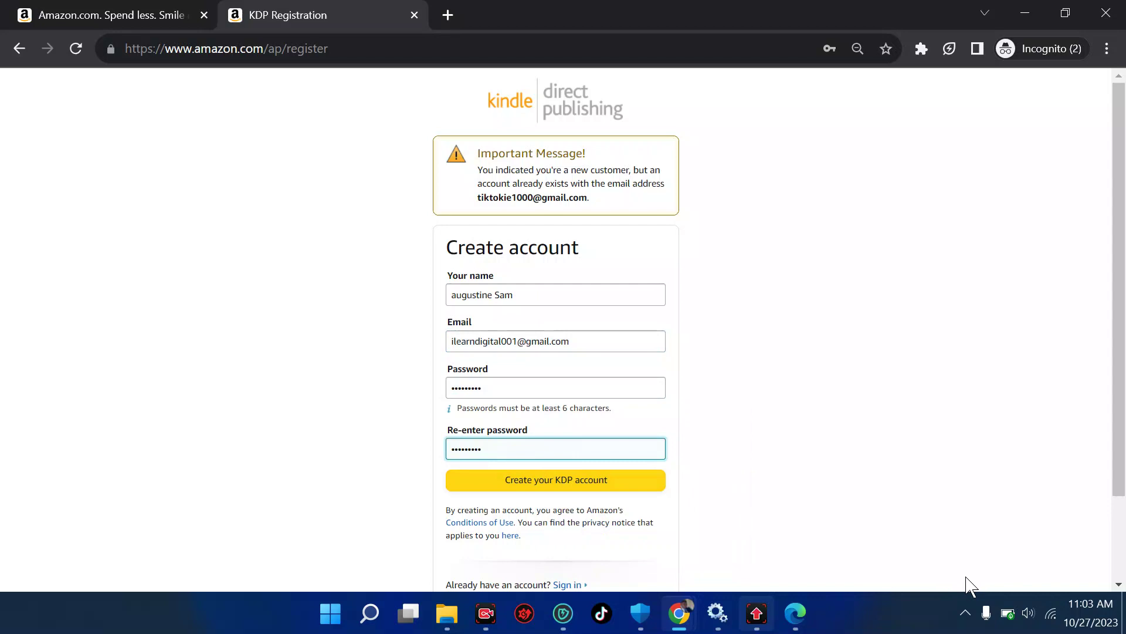
pyautogui.click(612, 489)
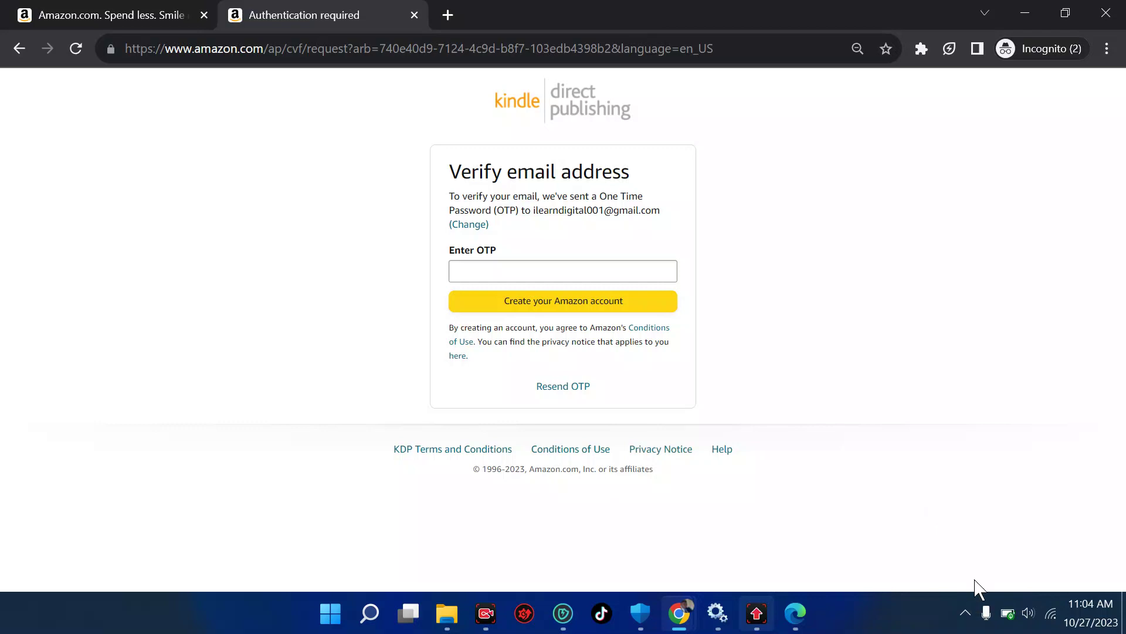
# - Enter the one-time verification code from the email in the OTP field
pyautogui.click(530, 274)
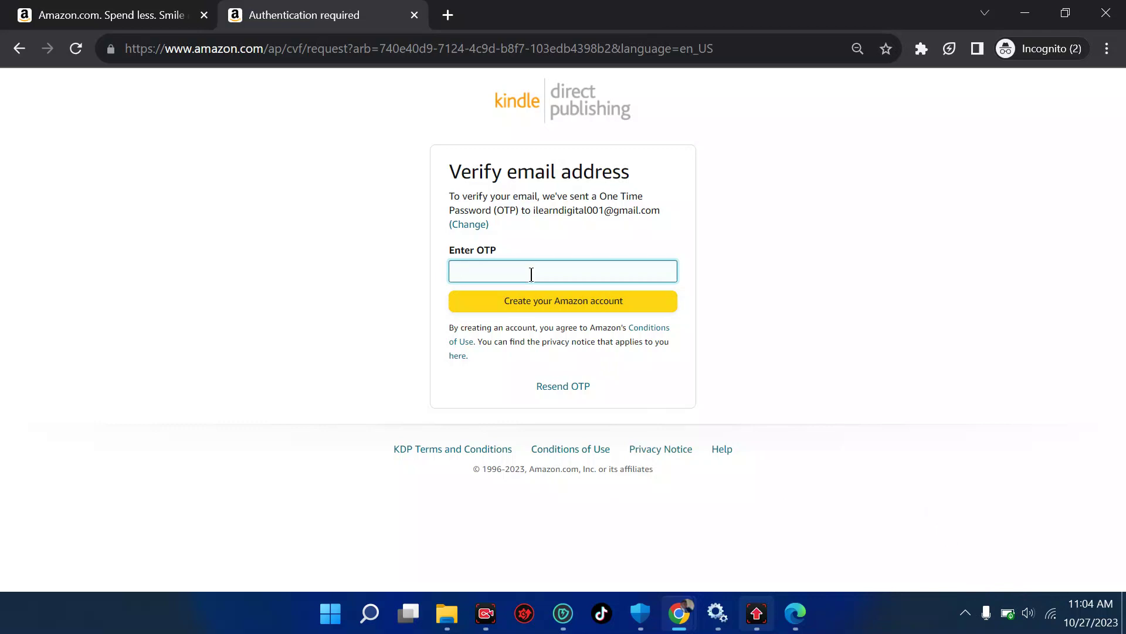
# - Confirm creating the Amazon account, then scroll through and agree to the KDP Terms and Conditions
pyautogui.click(540, 302)
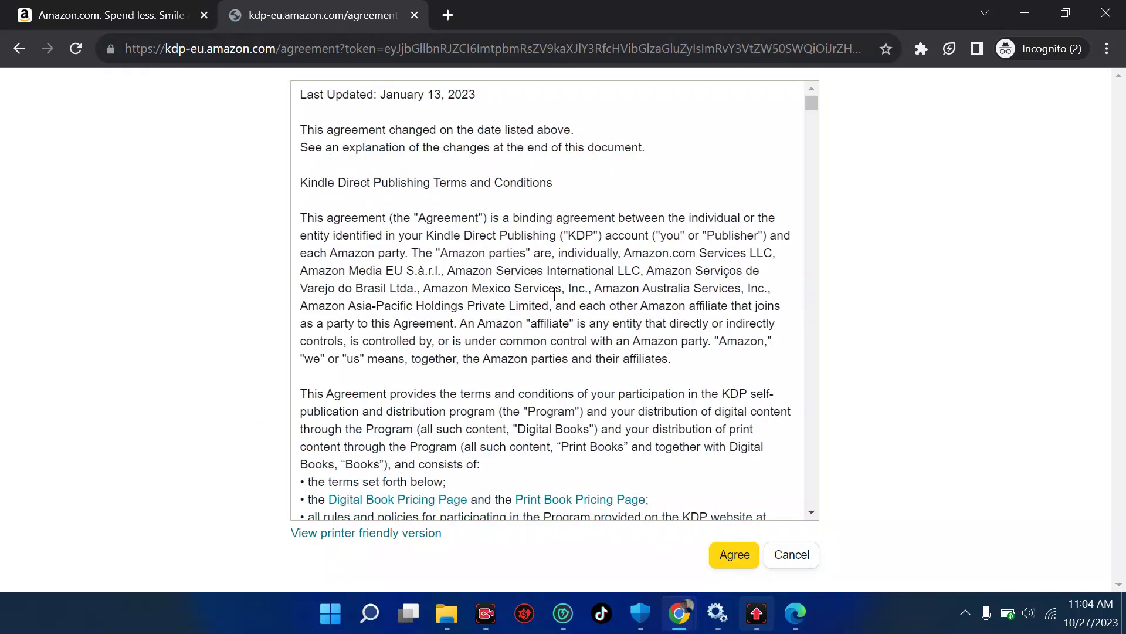
pyautogui.scroll(-10, 416, 197)
pyautogui.scroll(-15, 415, 197)
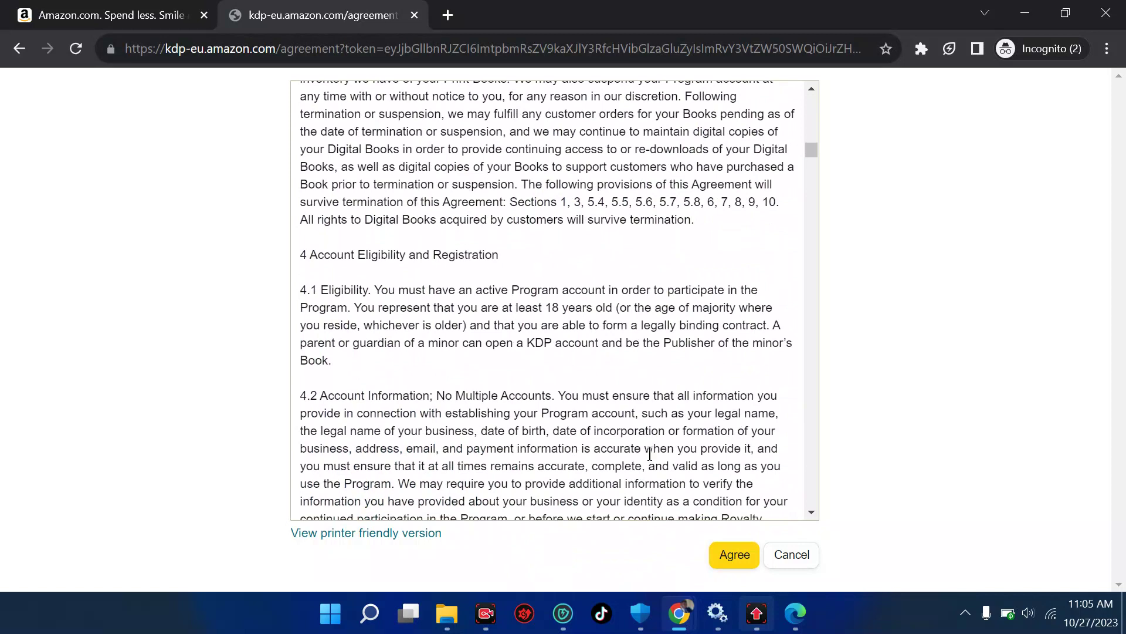
pyautogui.click(727, 562)
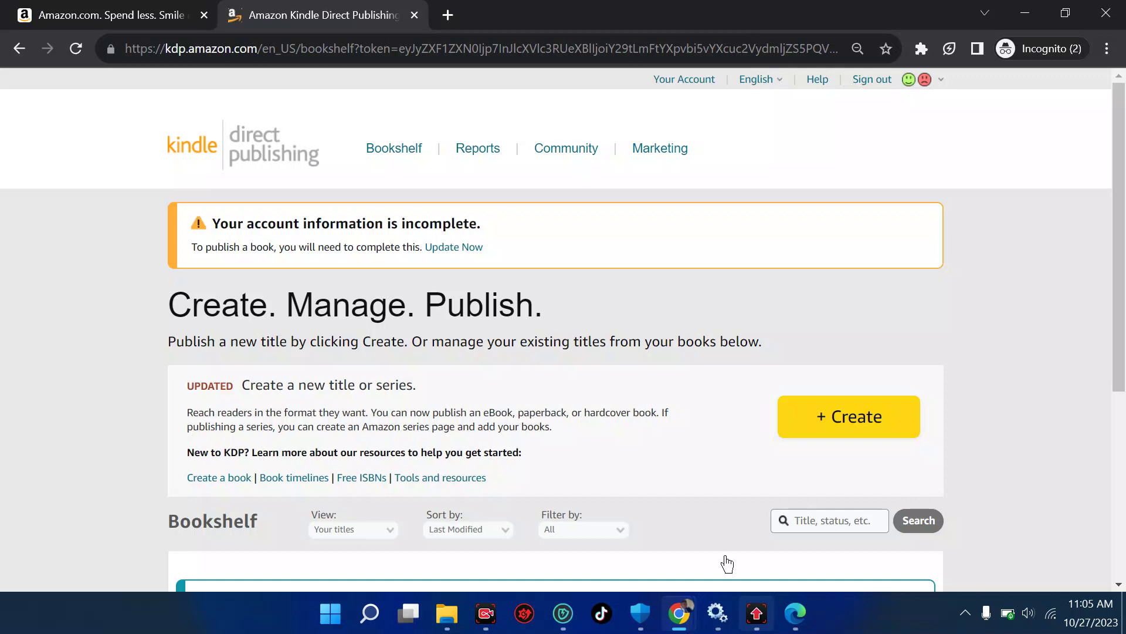
pyautogui.scroll(-3, 542, 369)
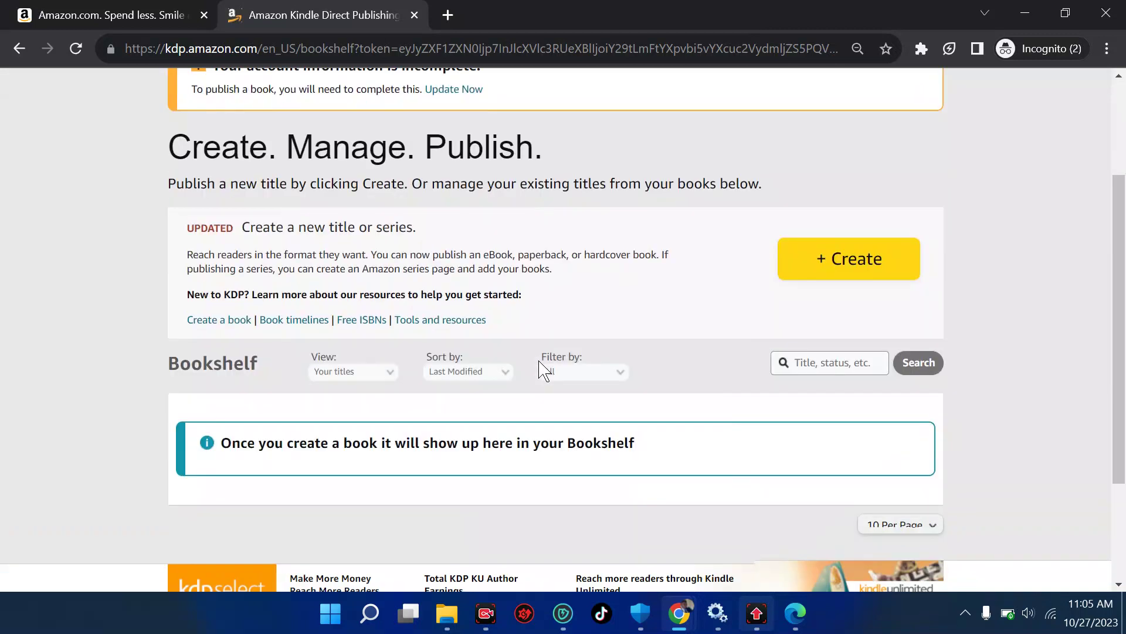
pyautogui.scroll(-2, 540, 369)
pyautogui.scroll(3, 559, 355)
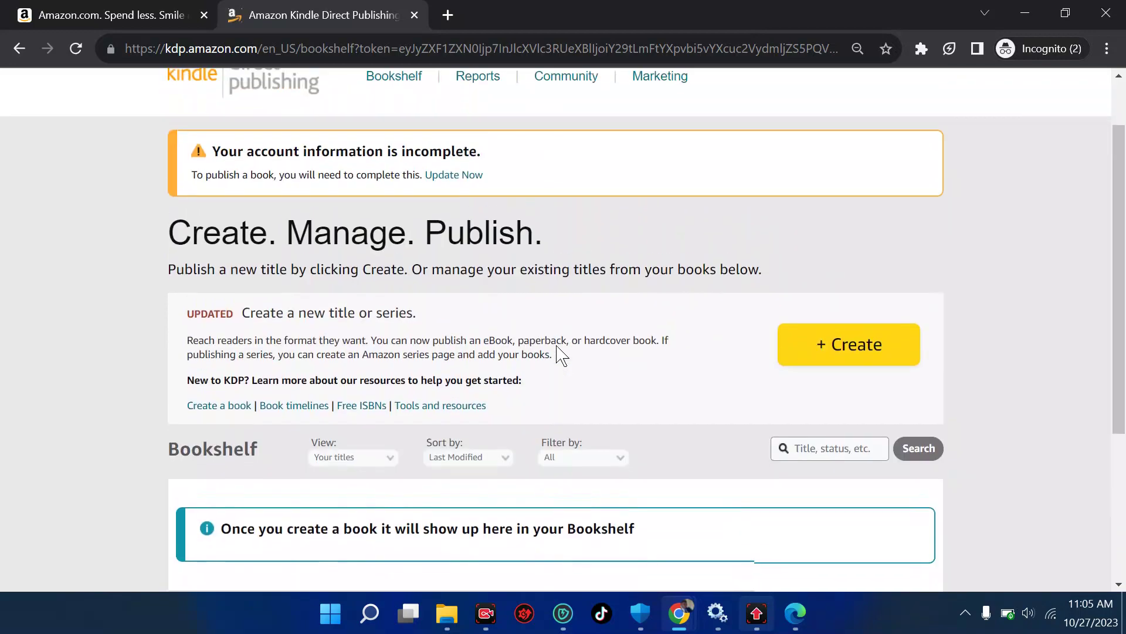
pyautogui.scroll(-1, 558, 352)
pyautogui.scroll(1, 557, 352)
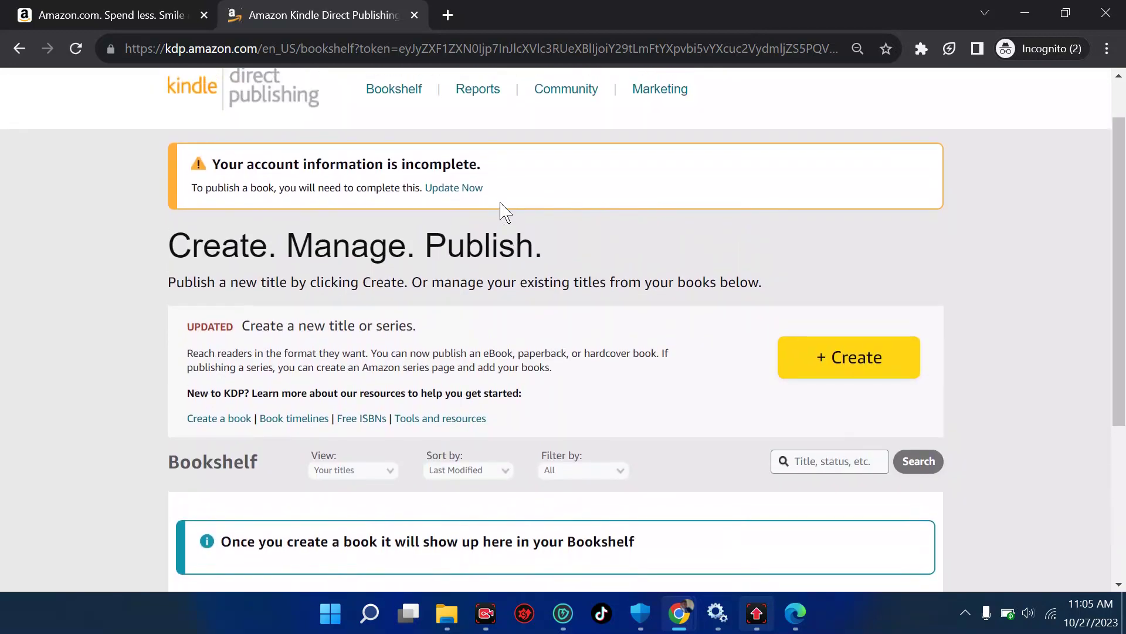
pyautogui.click(433, 193)
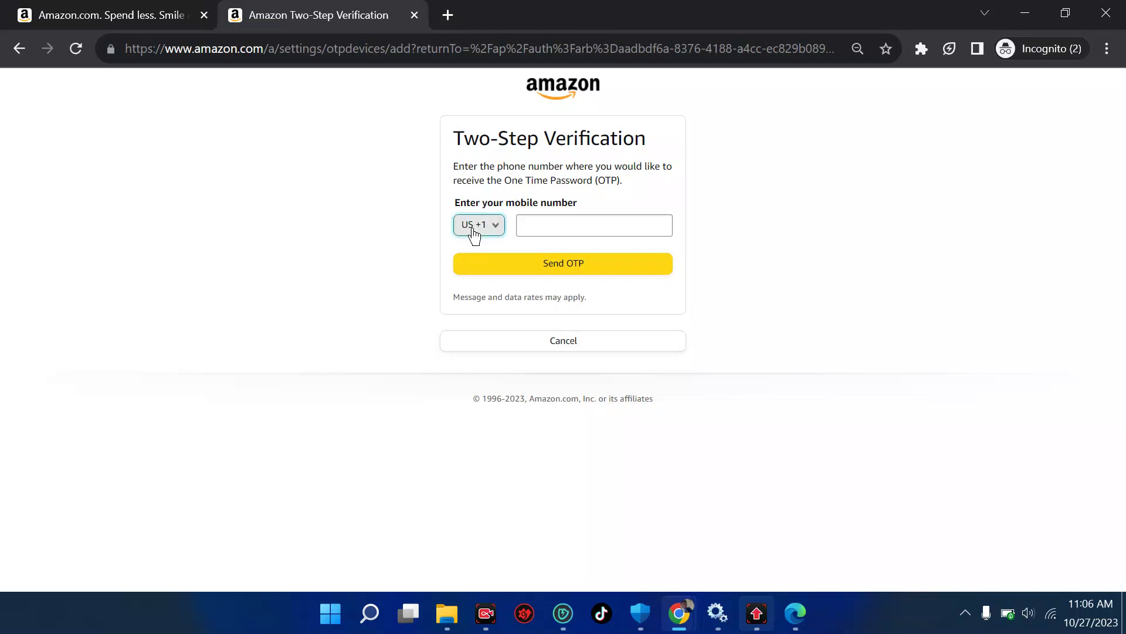
# - Choose Nigeria +234 as the phone country code
pyautogui.click(474, 233)
pyautogui.scroll(2, 504, 364)
pyautogui.scroll(10, 504, 362)
pyautogui.scroll(8, 503, 364)
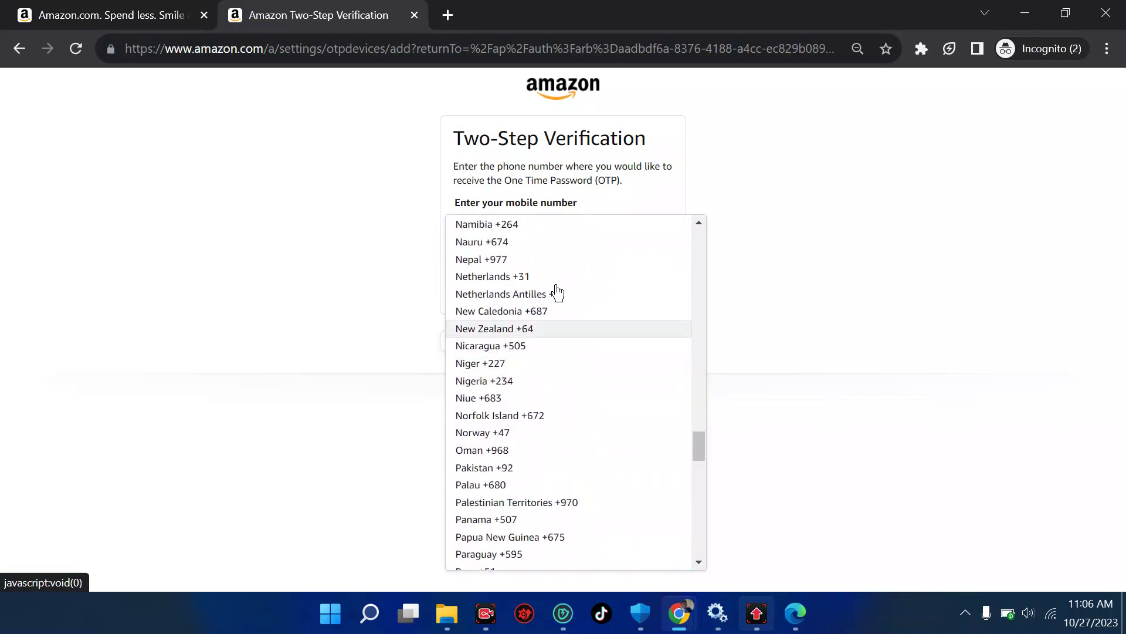
pyautogui.scroll(3, 509, 296)
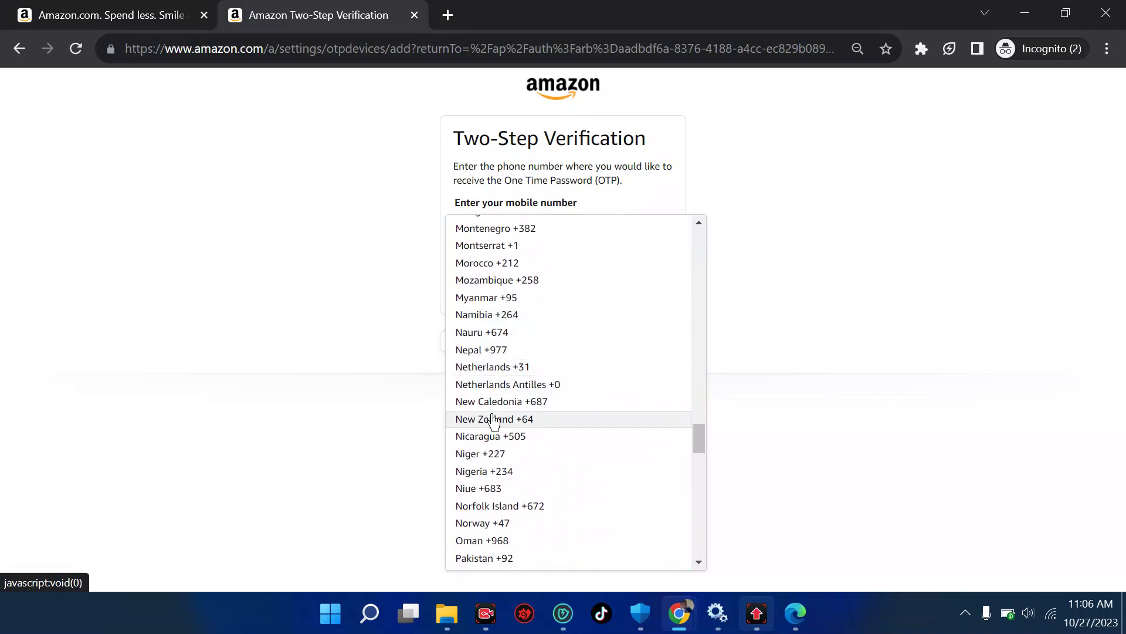
pyautogui.click(488, 471)
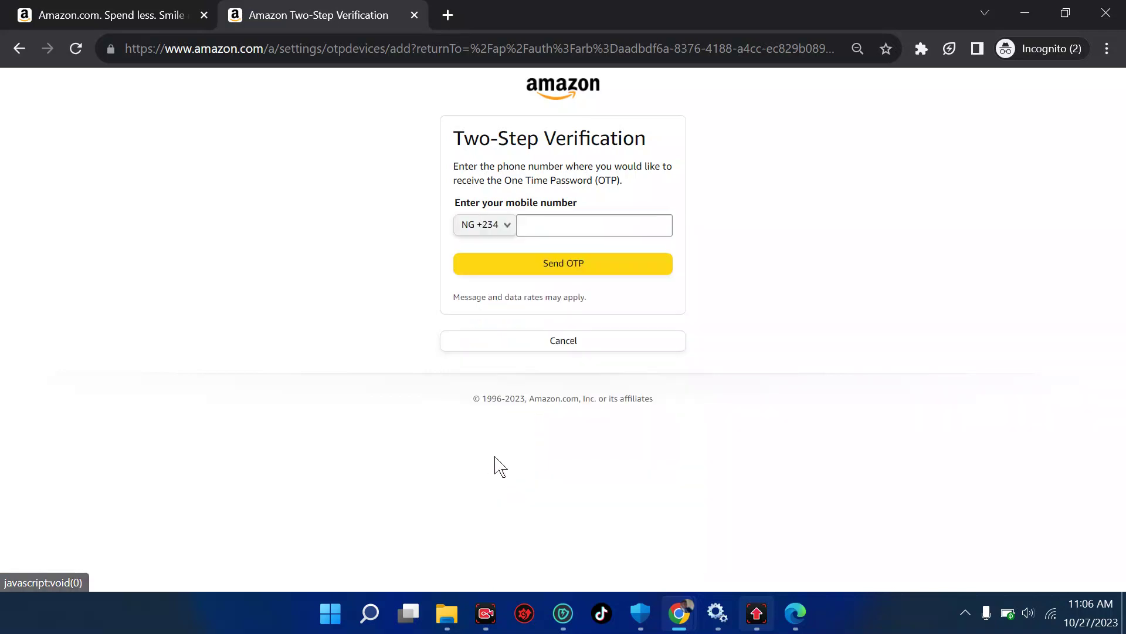
# - Enter the mobile number, request the OTP, and cancel after the Internal Error
pyautogui.click(563, 225)
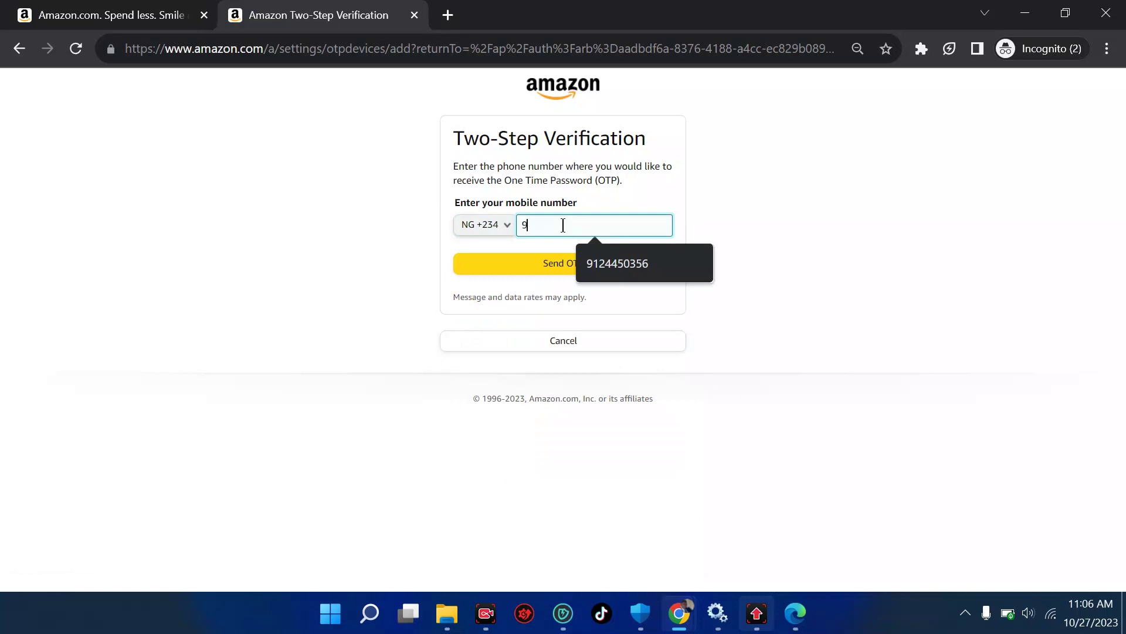
pyautogui.click(547, 271)
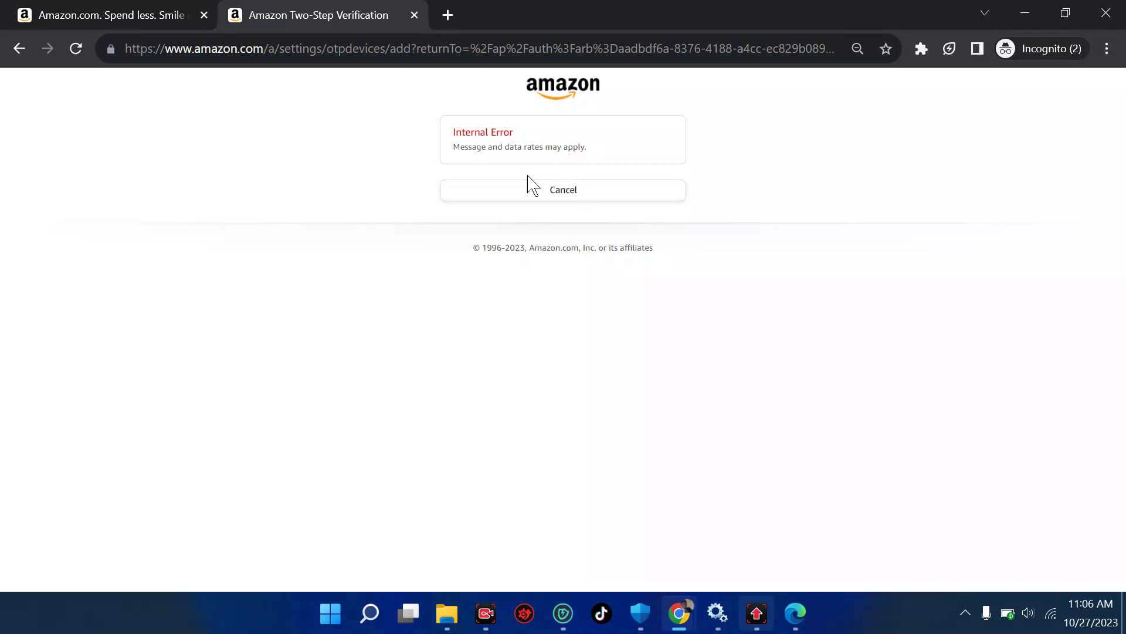
pyautogui.click(527, 197)
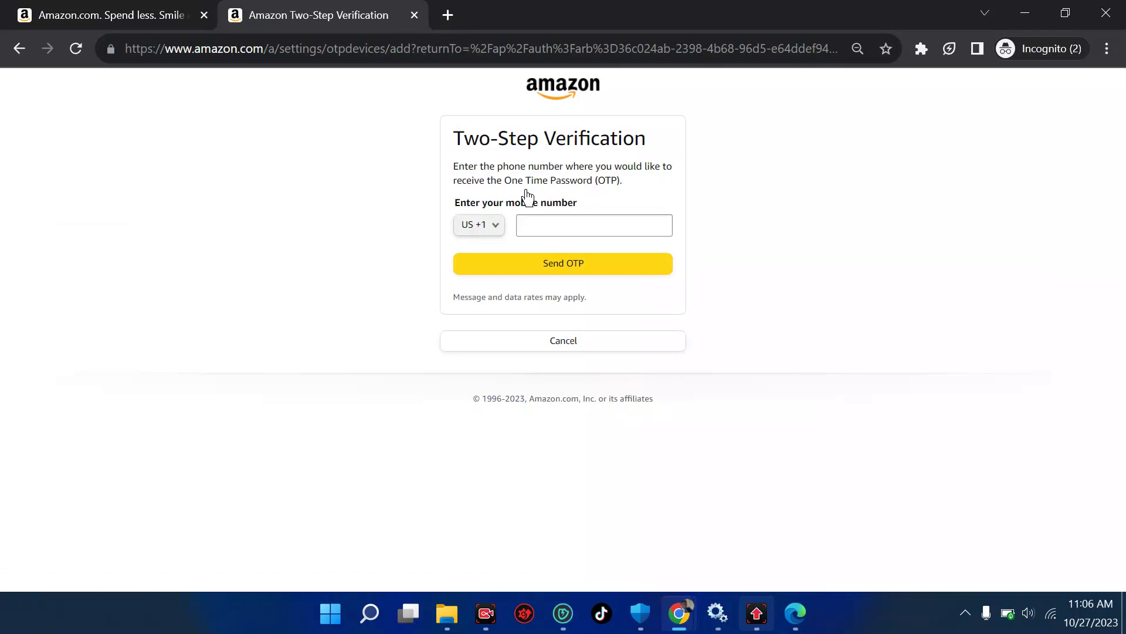
# - On the Amazon homepage tab, choose Sign in from the Account & Lists flyout
pyautogui.click(120, 10)
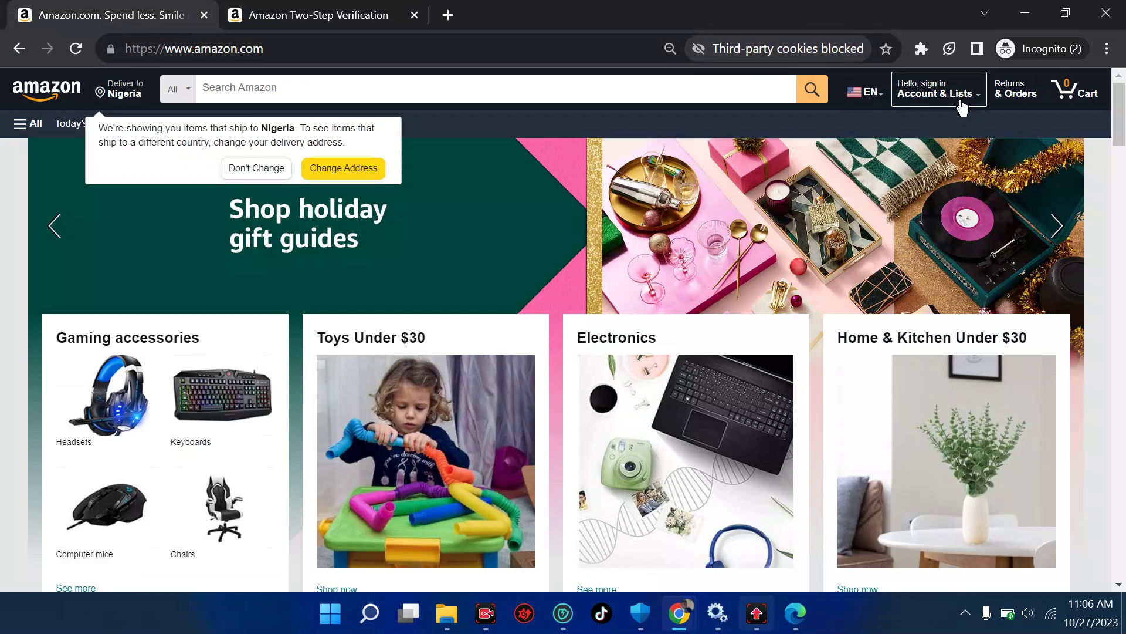
pyautogui.moveTo(934, 94)
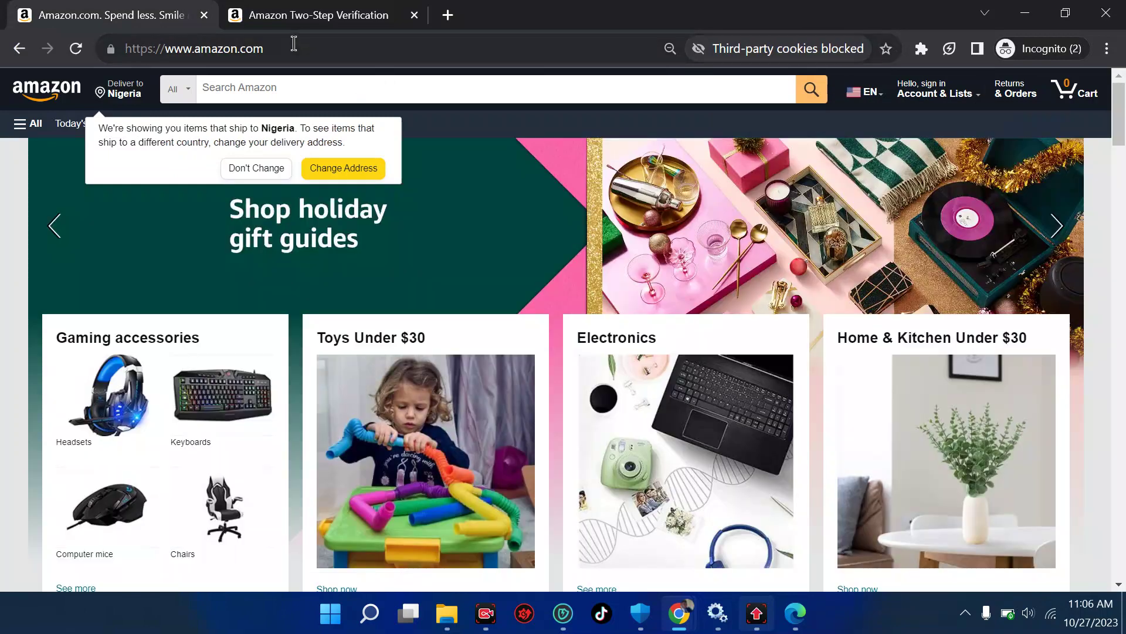
pyautogui.click(294, 44)
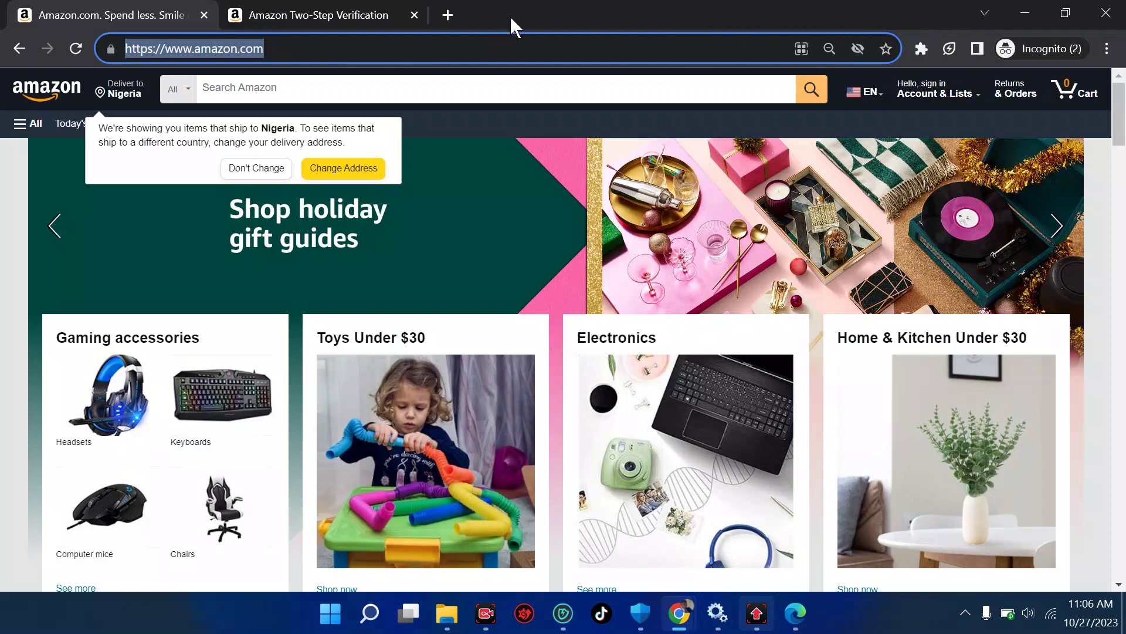
pyautogui.click(395, 55)
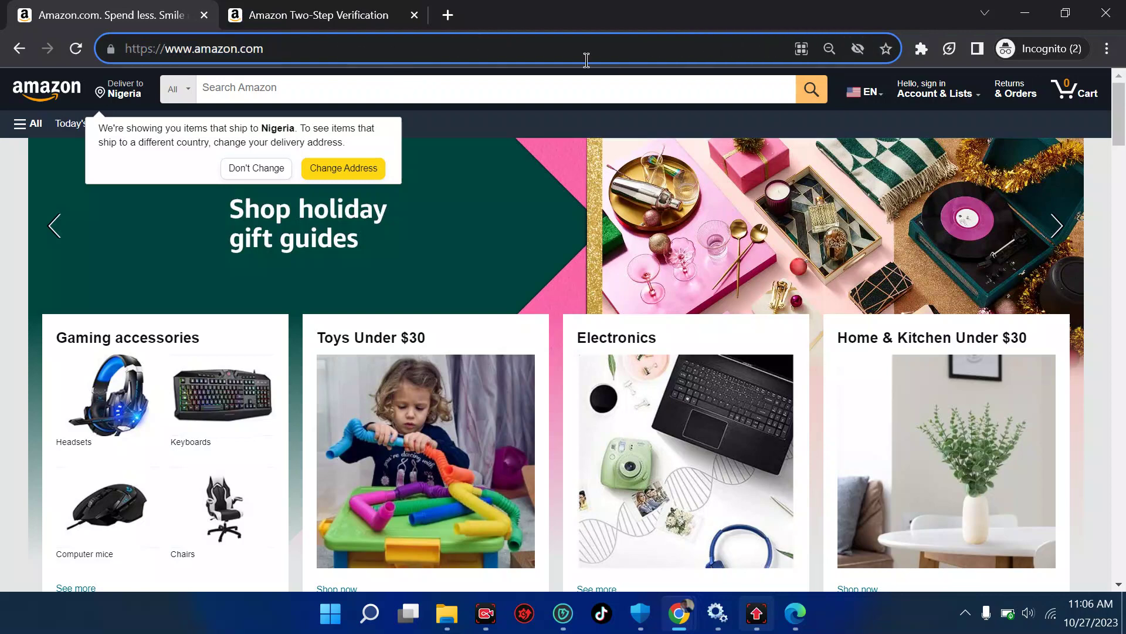
pyautogui.moveTo(925, 91)
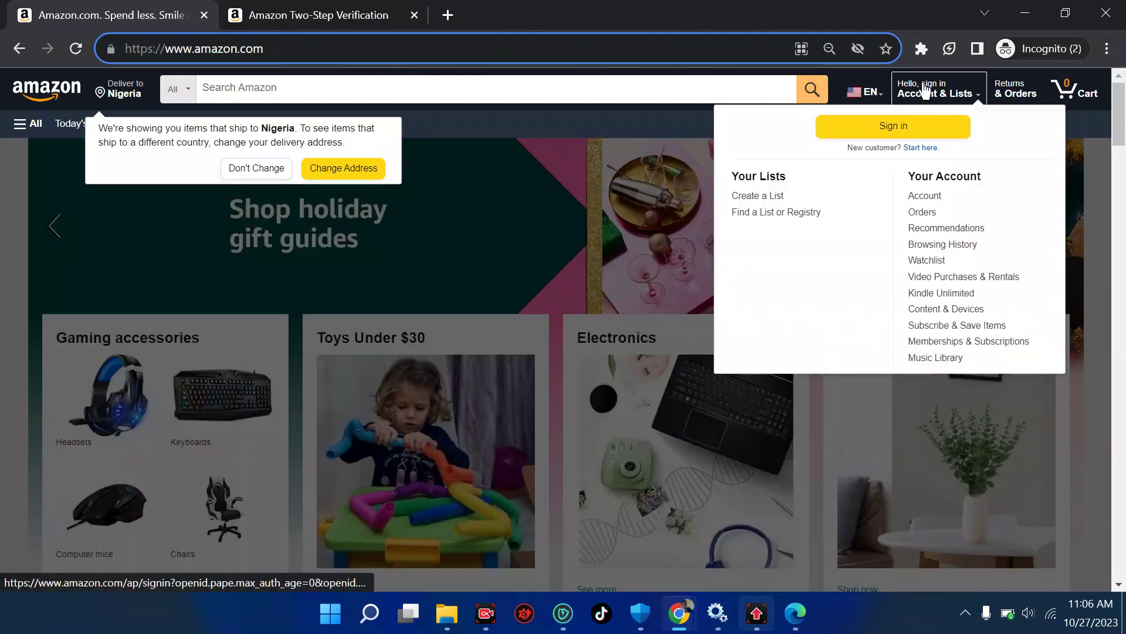
pyautogui.click(903, 126)
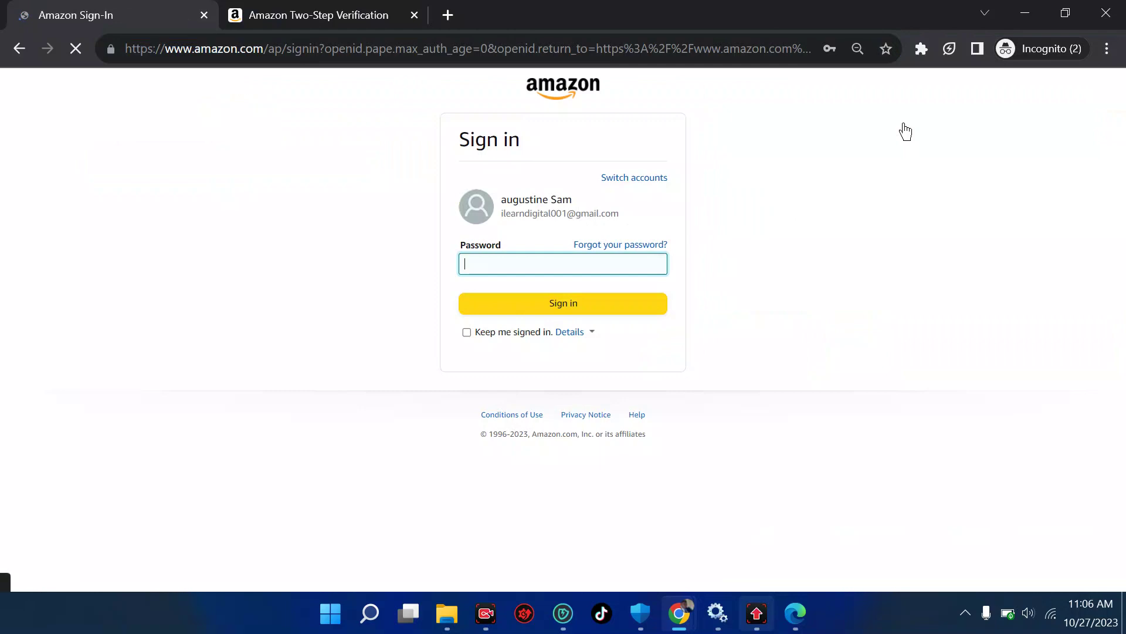
# - Enter the account password and submit the sign-in
pyautogui.click(529, 268)
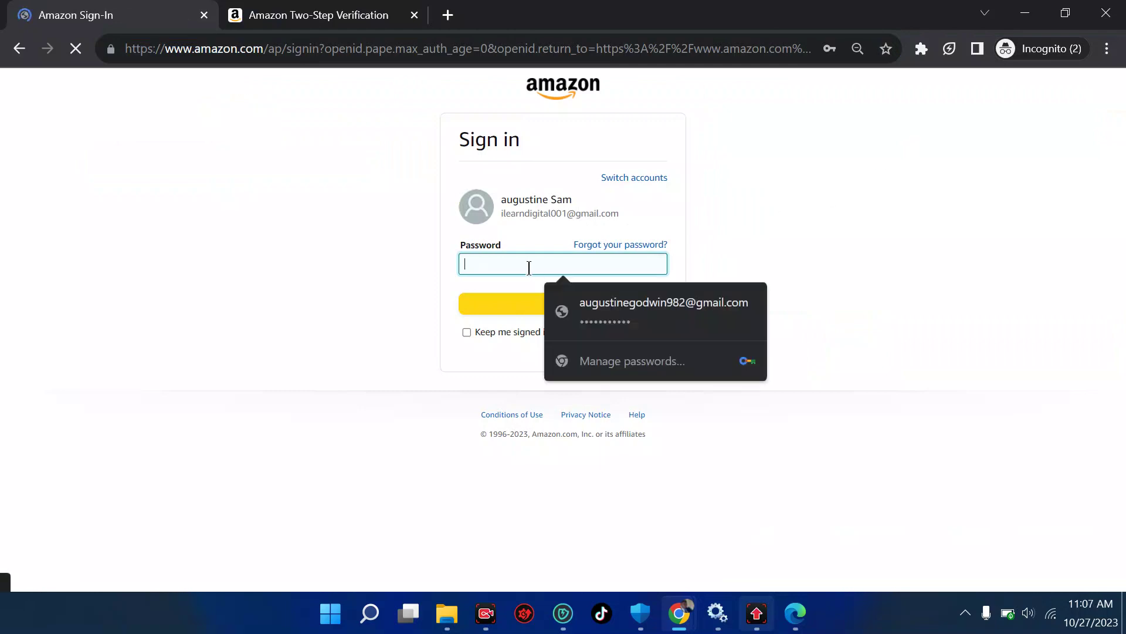
pyautogui.write('********')
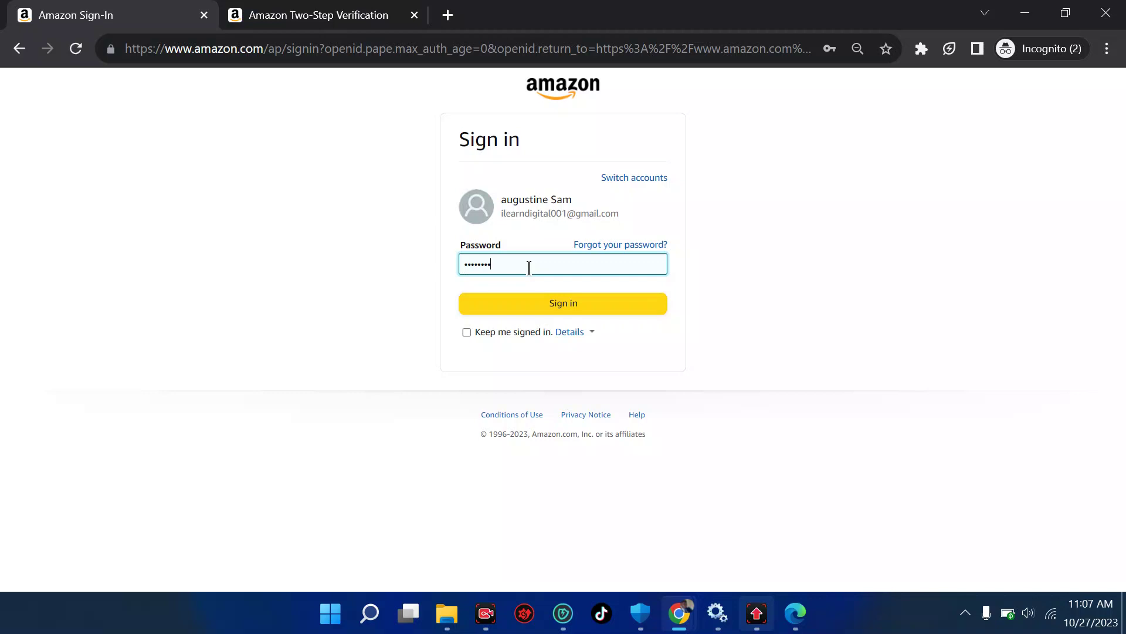
pyautogui.click(522, 303)
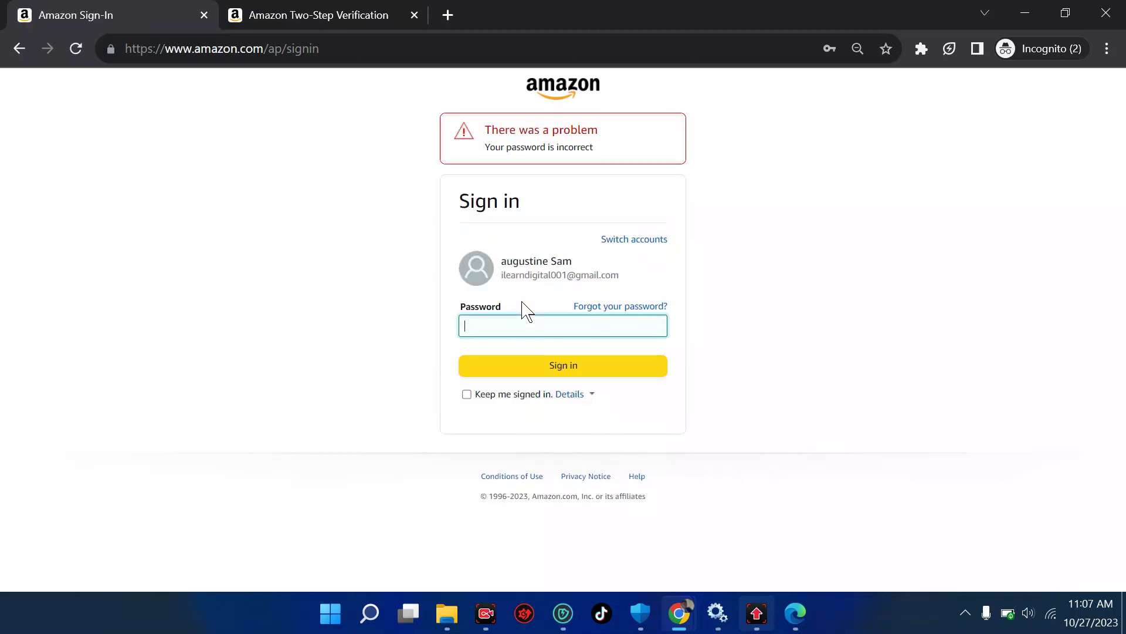
# - Re-enter the password after the incorrect-password error and sign in again
pyautogui.click(485, 326)
pyautogui.write('••••••')
pyautogui.click(500, 366)
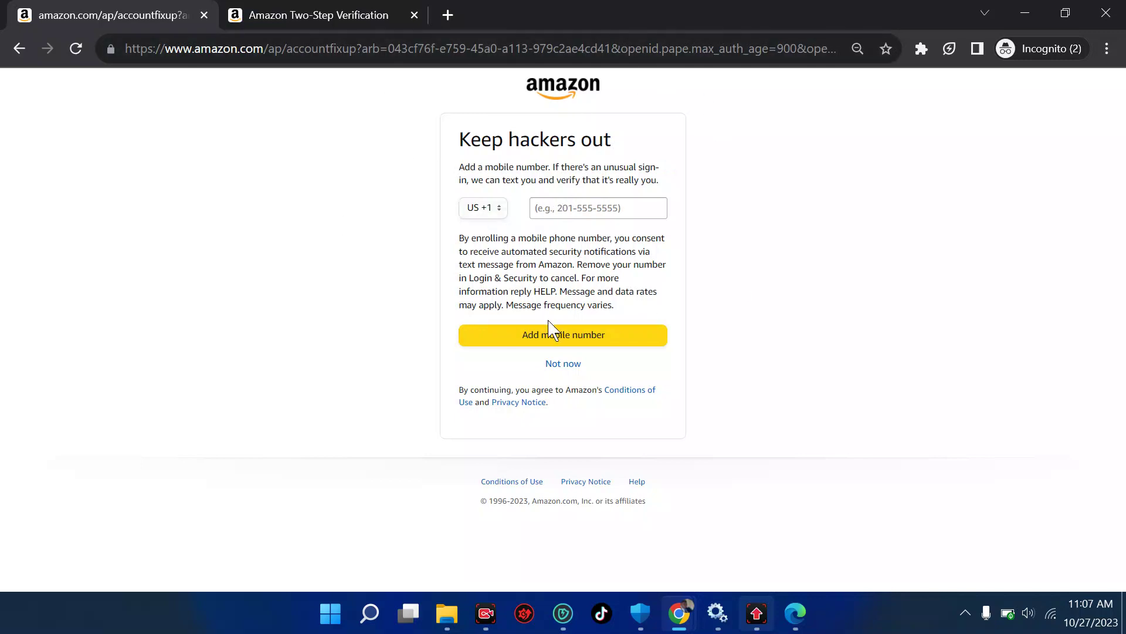
# - Choose Not now on the Keep hackers out page and restore the browser window to a smaller size
pyautogui.click(553, 367)
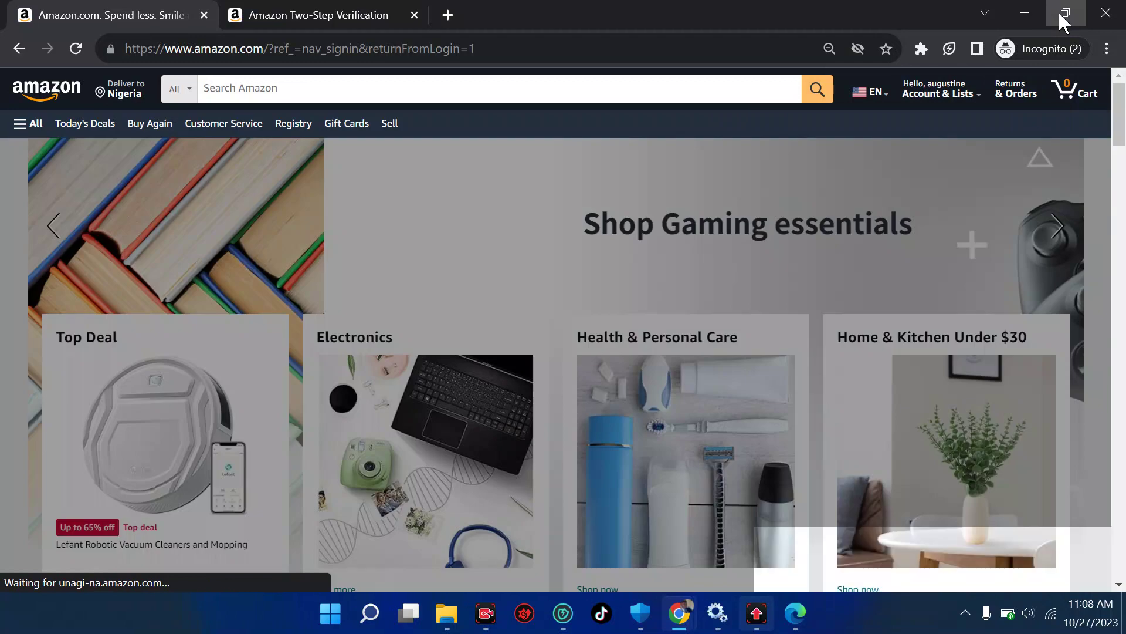
pyautogui.click(1065, 12)
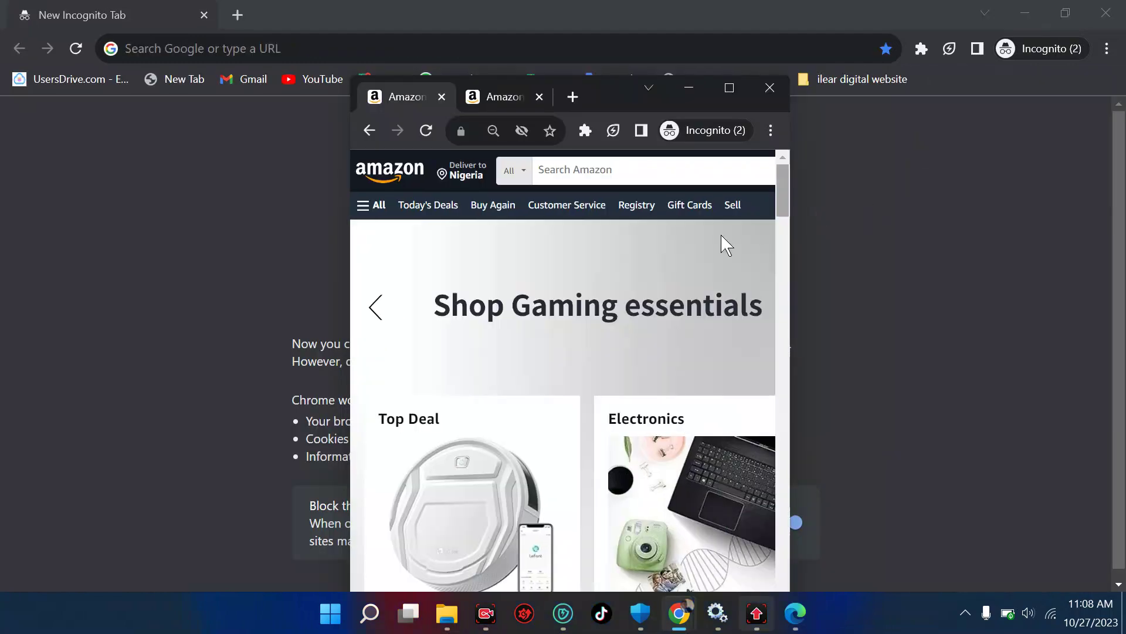
# - Go from Account & Lists to the account's Login & Security settings
pyautogui.hscroll(5, 747, 223)
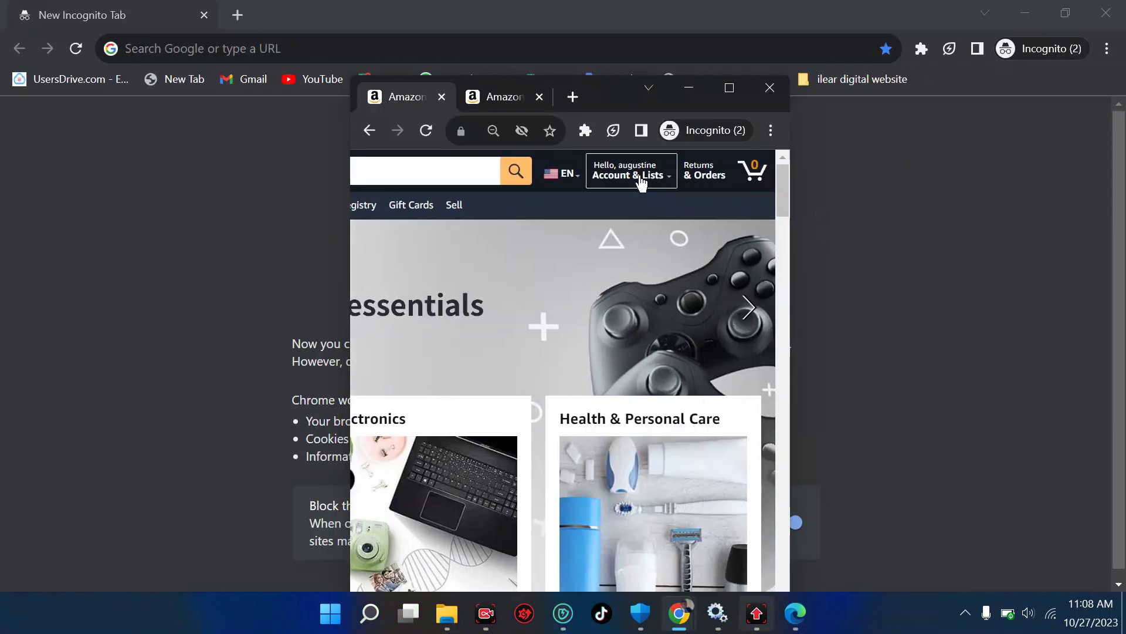
pyautogui.moveTo(641, 183)
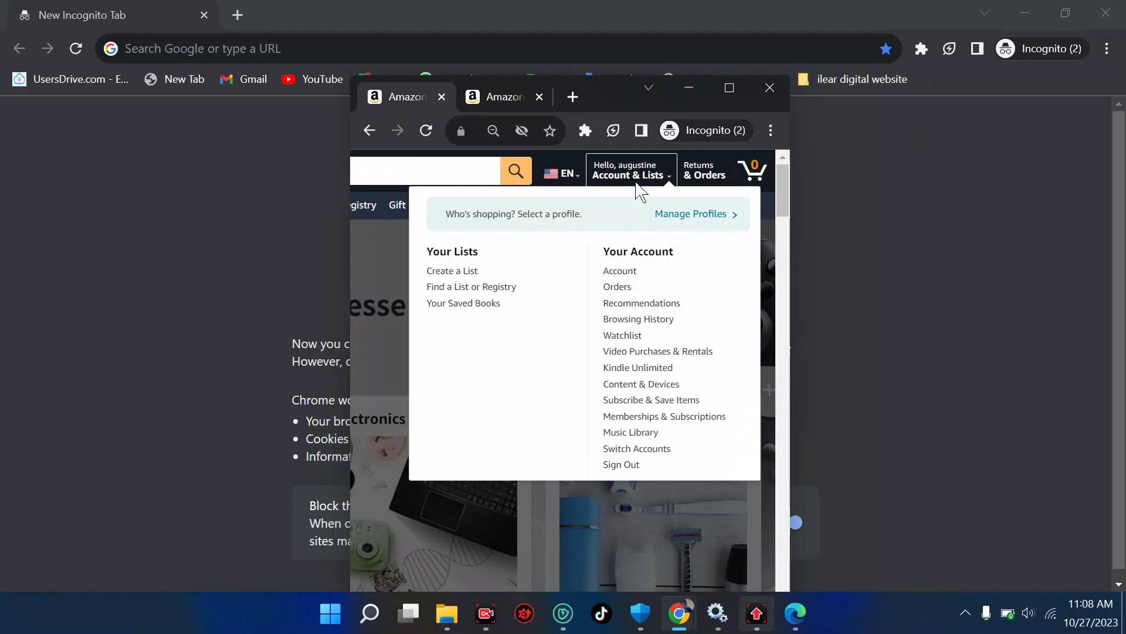
pyautogui.scroll(-1, 640, 318)
pyautogui.scroll(1, 640, 319)
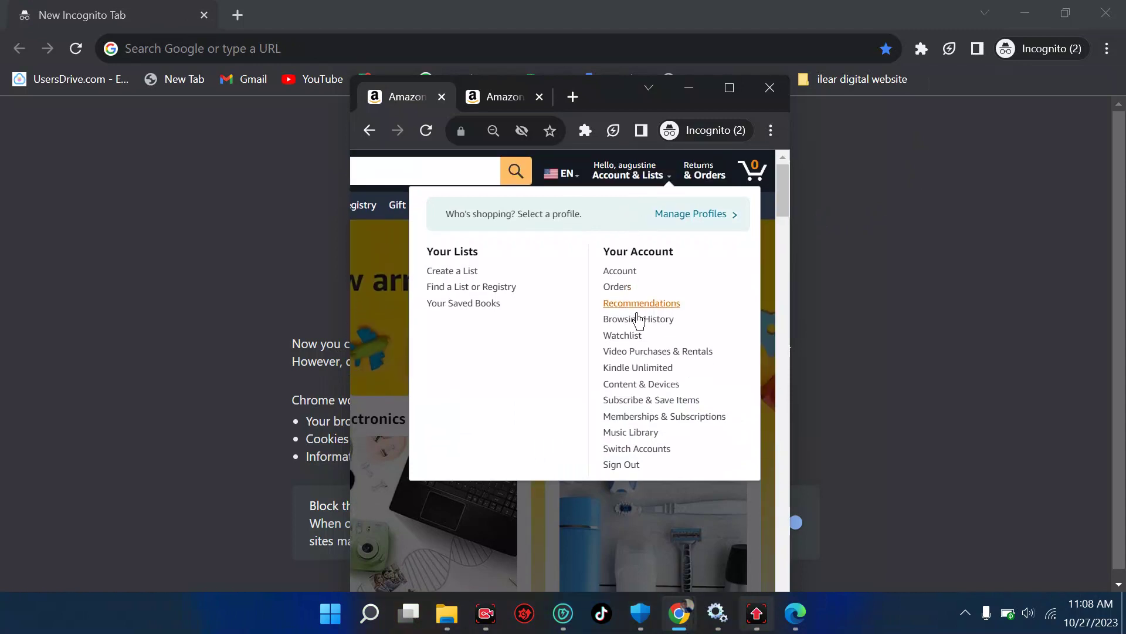
pyautogui.click(631, 272)
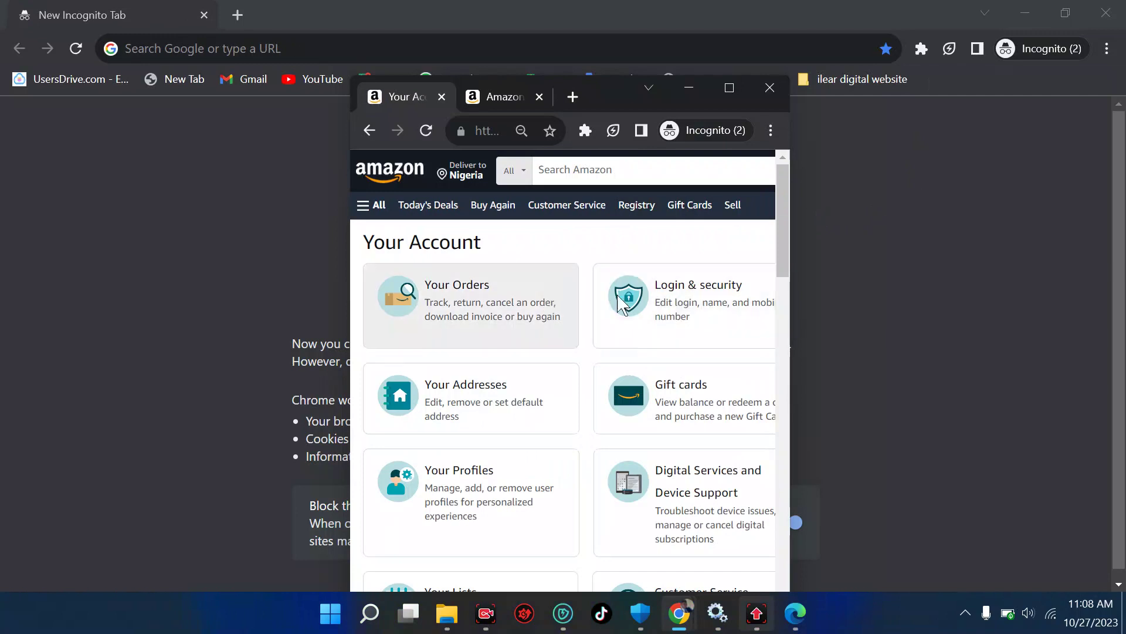
pyautogui.hscroll(1, 687, 306)
pyautogui.hscroll(3, 688, 307)
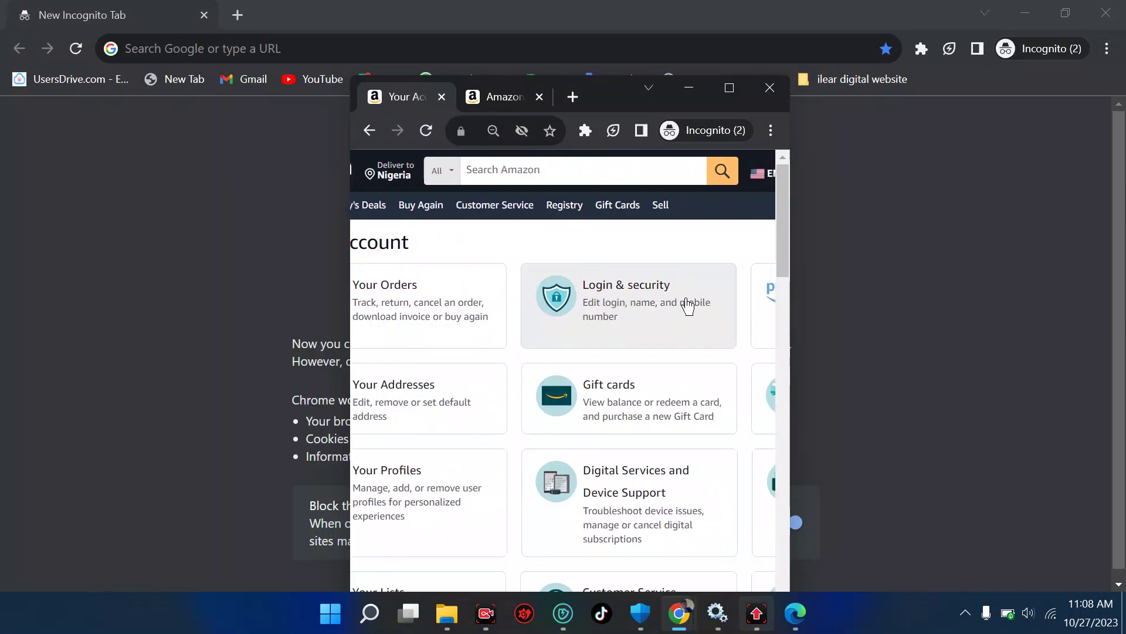
pyautogui.click(664, 309)
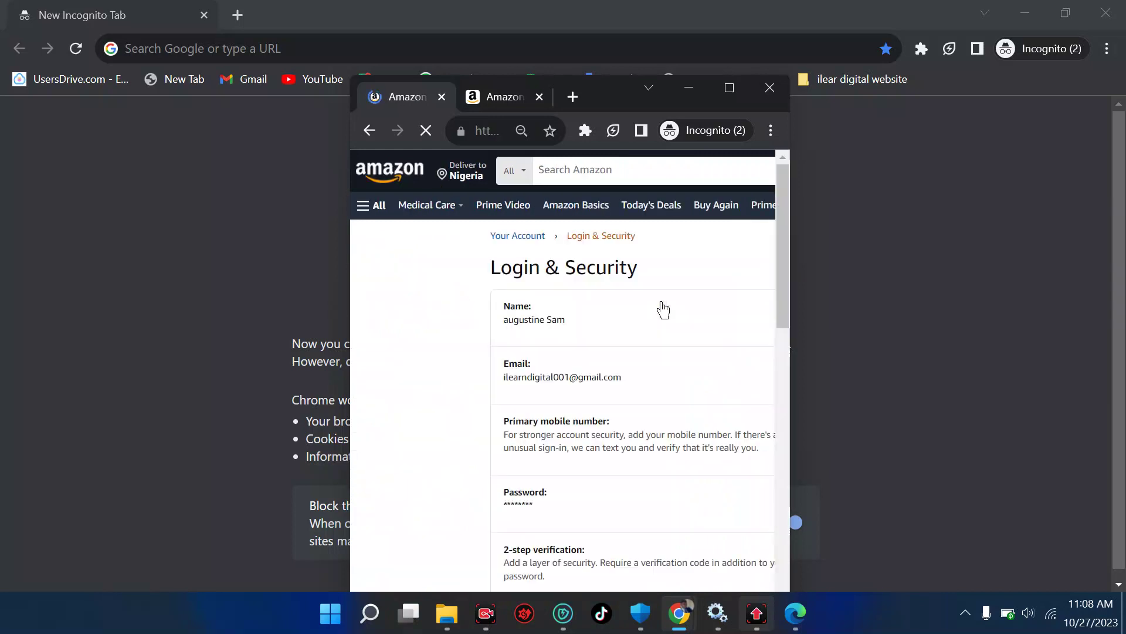
# - Maximize the browser window and start adding a primary mobile number
pyautogui.click(729, 88)
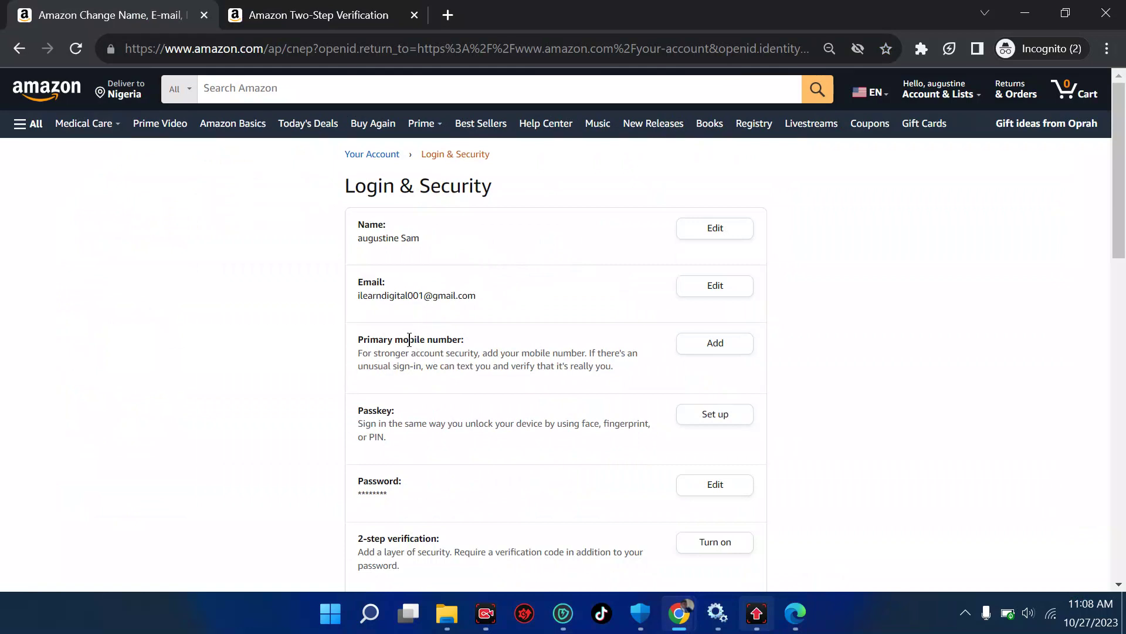
pyautogui.scroll(-2, 409, 339)
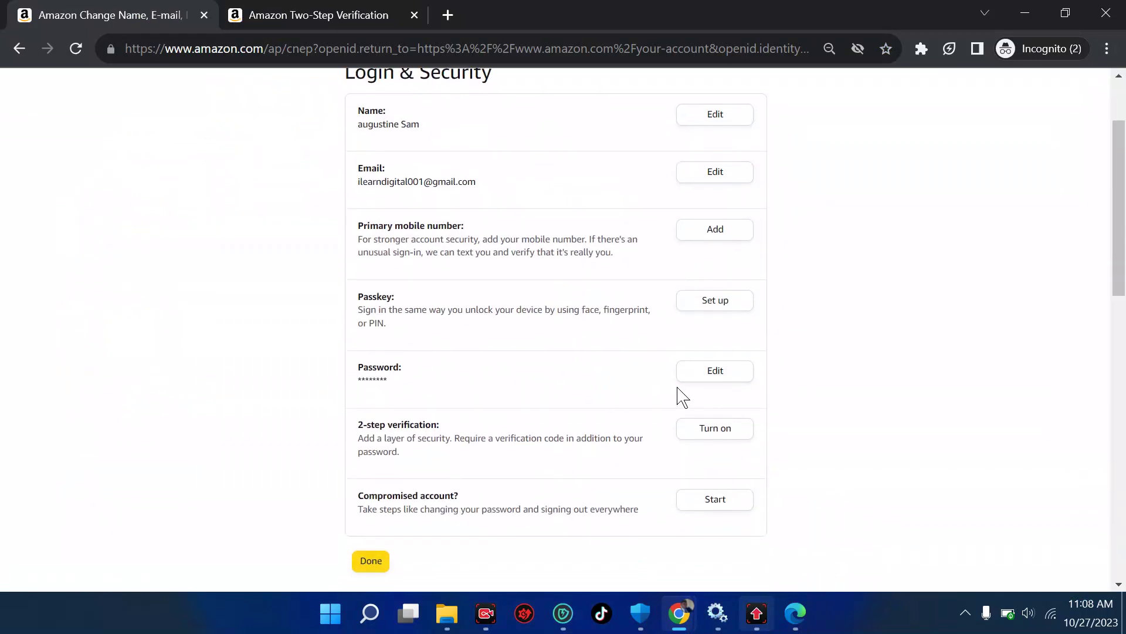
pyautogui.scroll(-1, 520, 390)
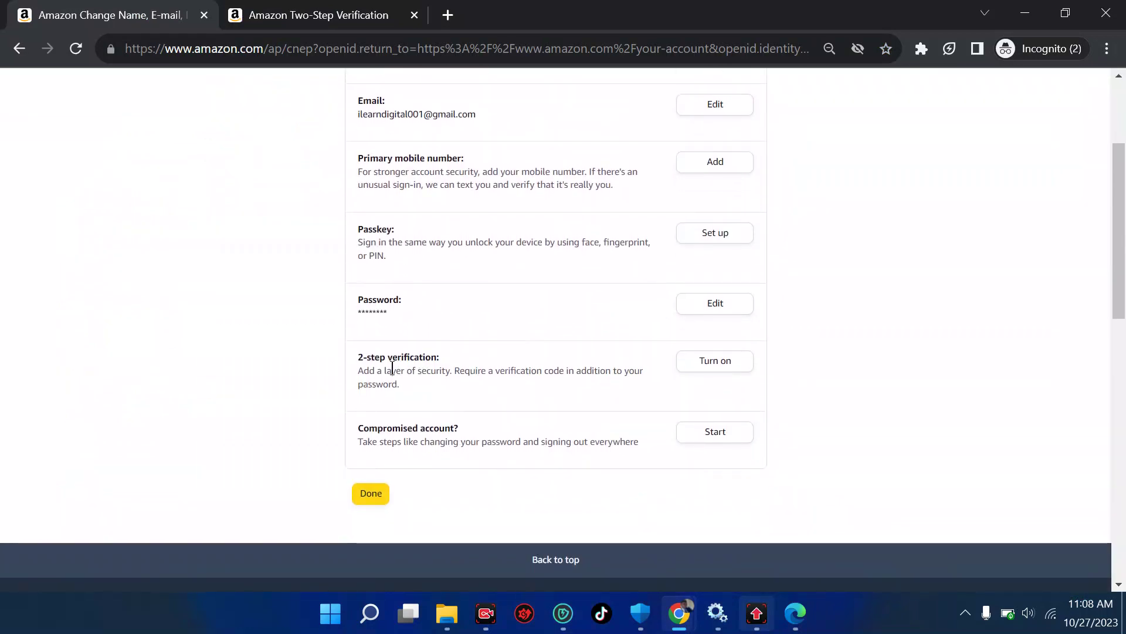
pyautogui.scroll(1, 477, 364)
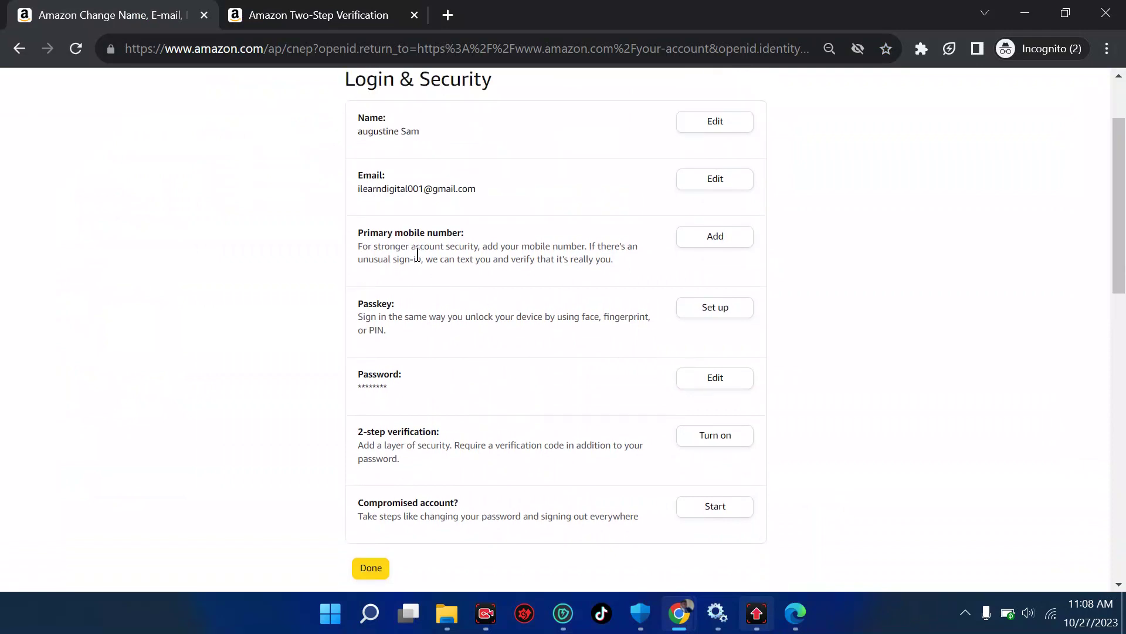
pyautogui.click(693, 249)
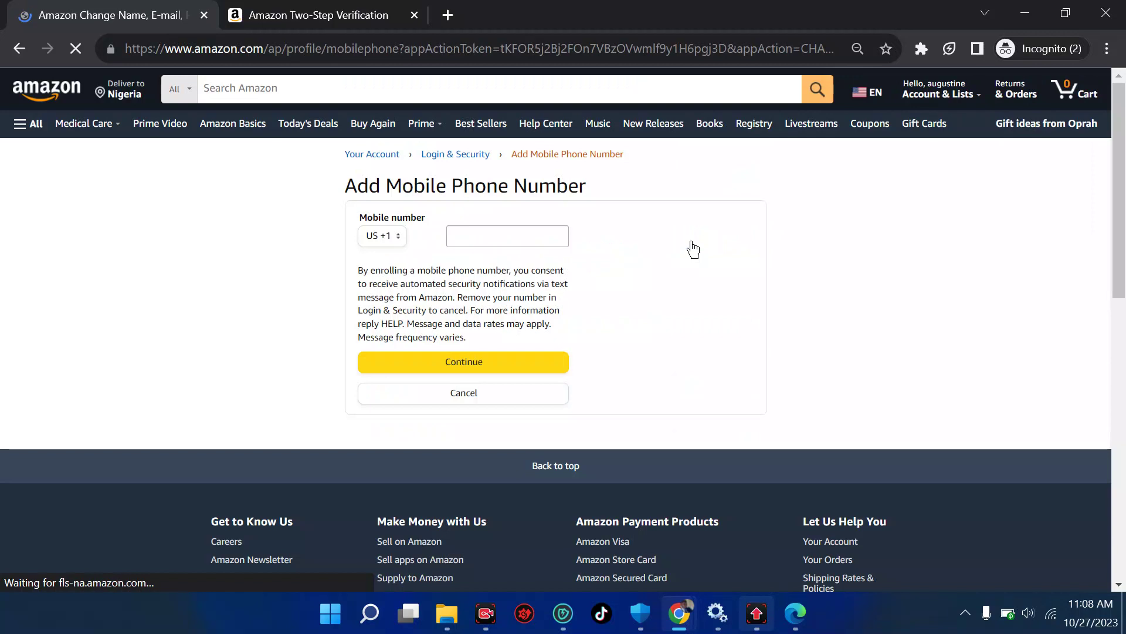
# - Set the mobile number's country code to Nigeria +234
pyautogui.click(388, 237)
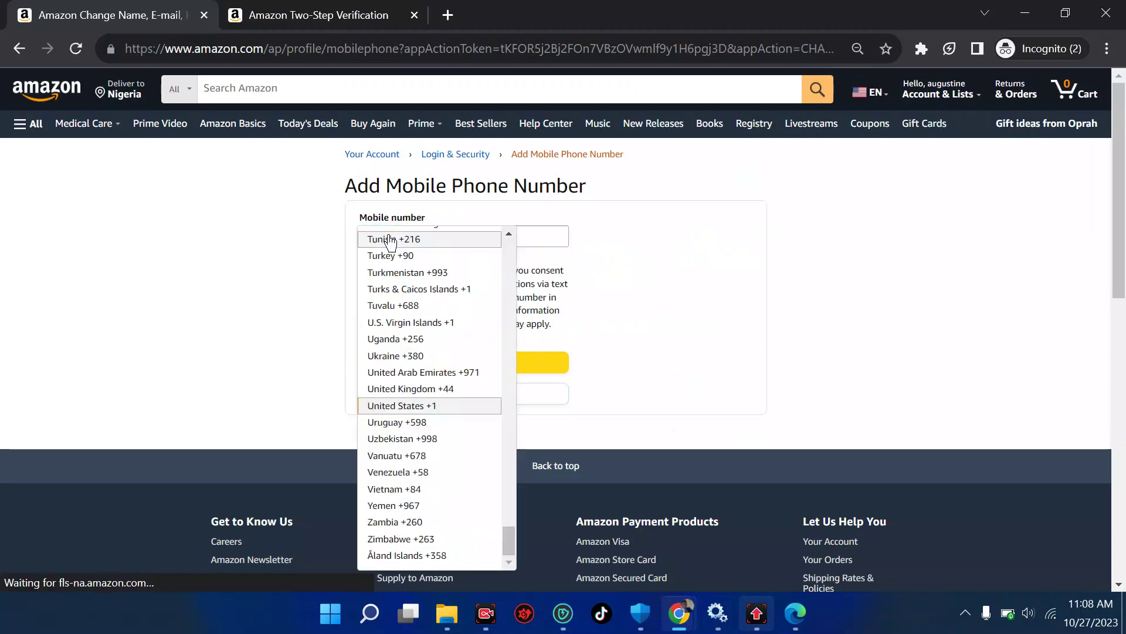
pyautogui.write('ni')
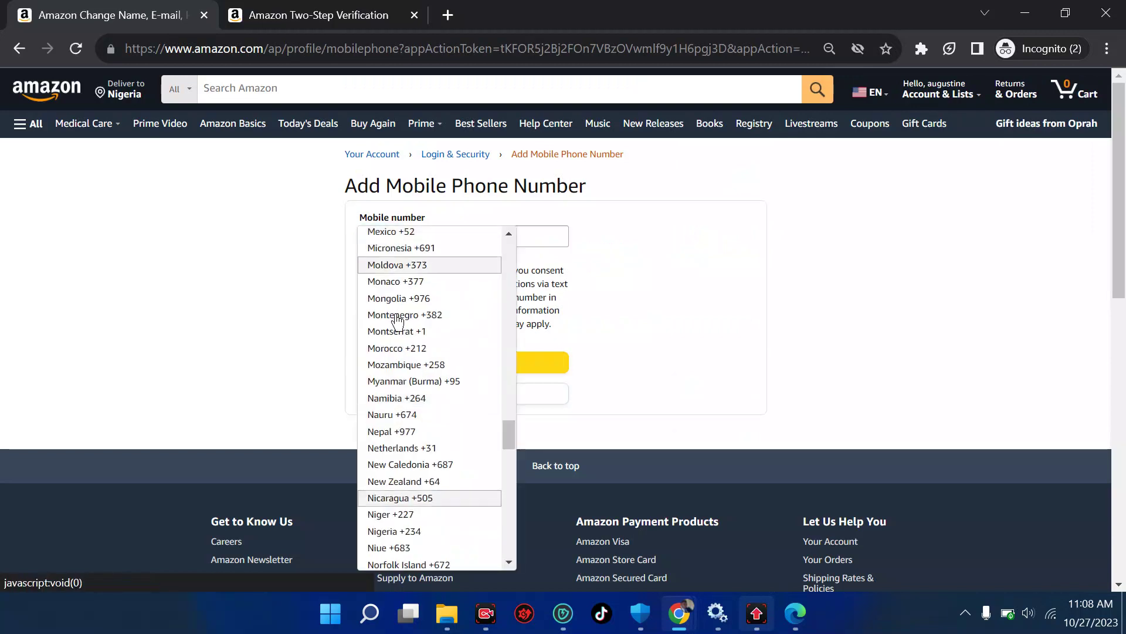
pyautogui.scroll(-1, 414, 432)
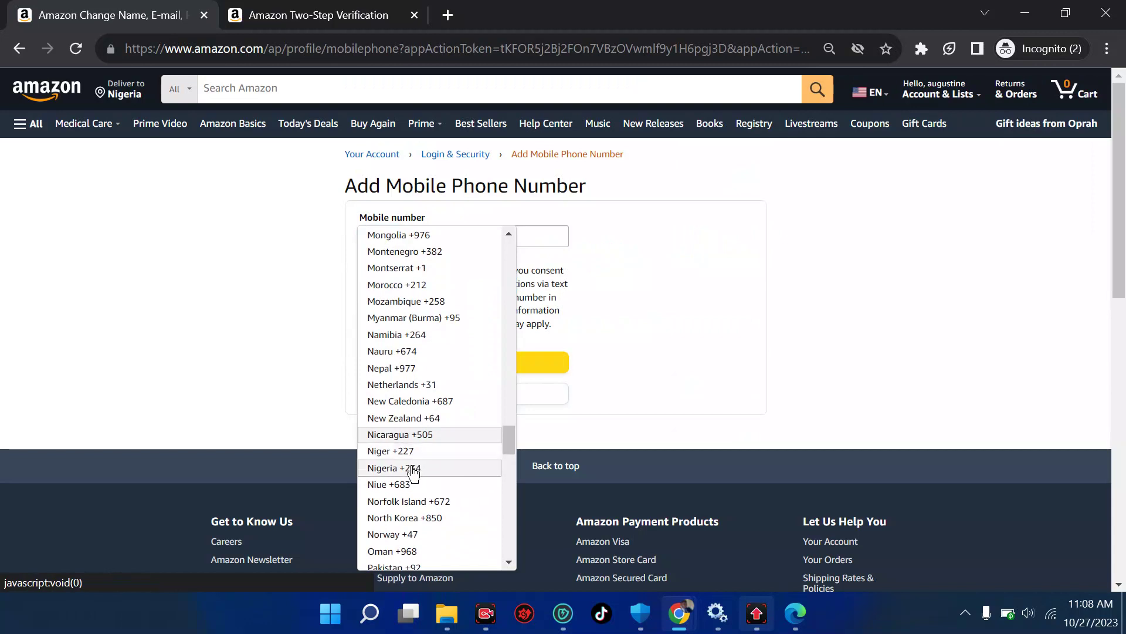
pyautogui.click(410, 468)
# - Enter the mobile number, submit it, and confirm sending the verification text
pyautogui.click(500, 243)
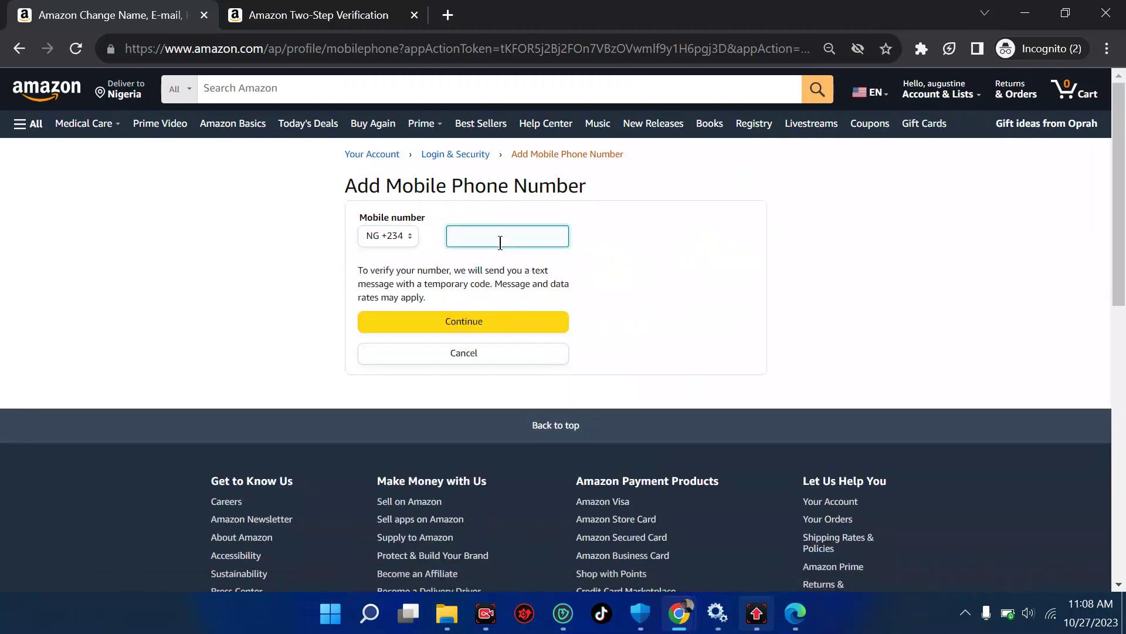
pyautogui.click(476, 322)
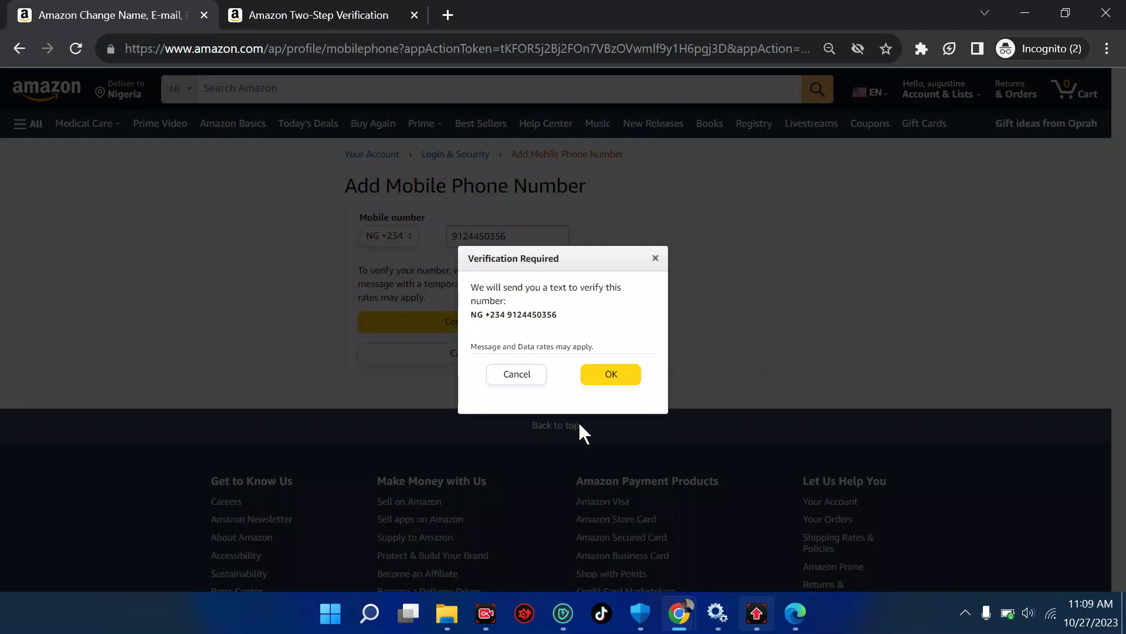
pyautogui.click(605, 386)
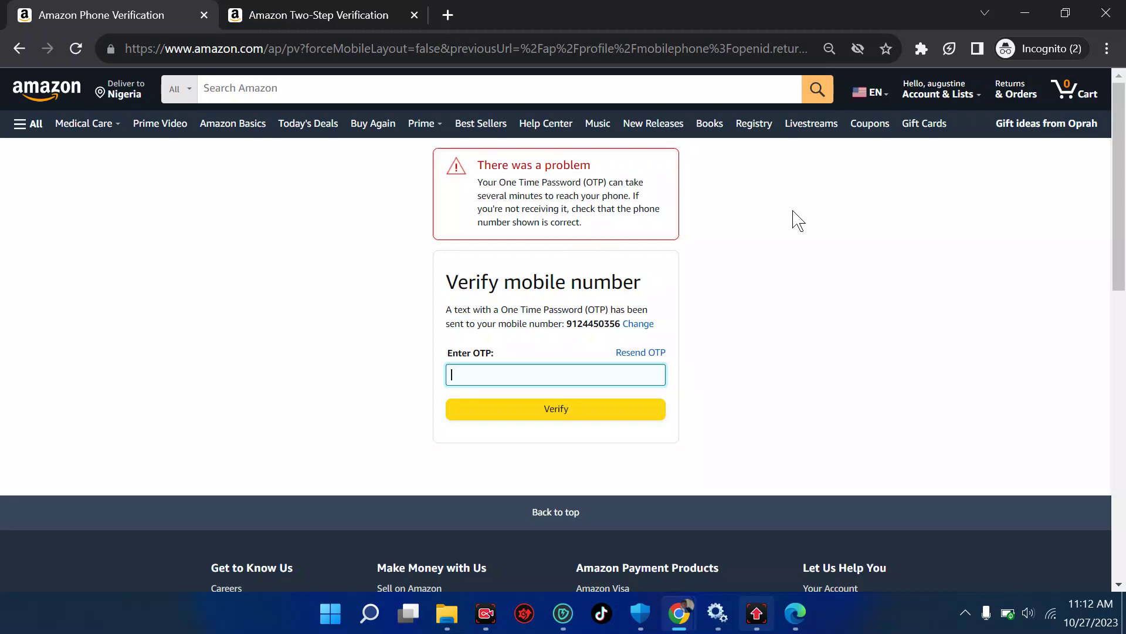
# - Go from Account & Lists to the Login & Security settings
pyautogui.moveTo(950, 103)
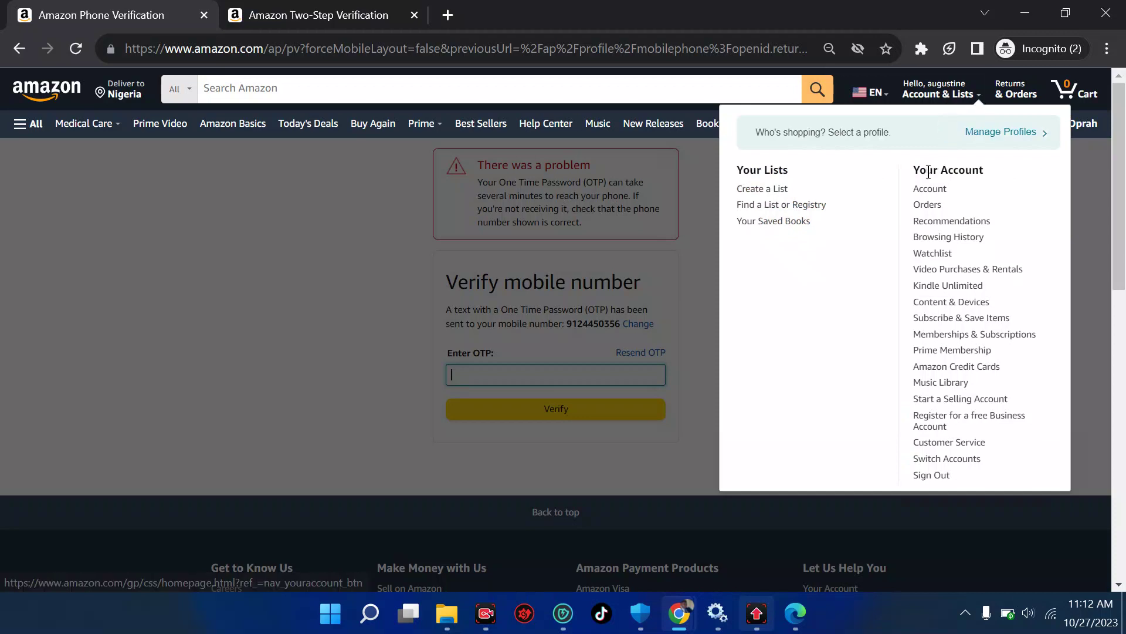
pyautogui.click(926, 196)
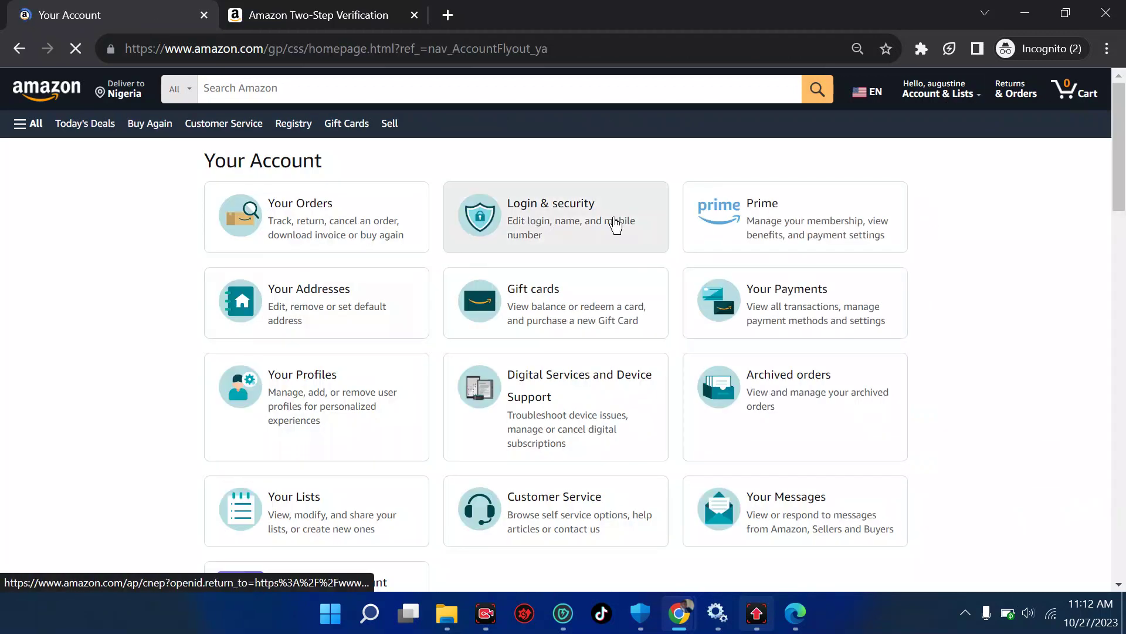
pyautogui.click(591, 237)
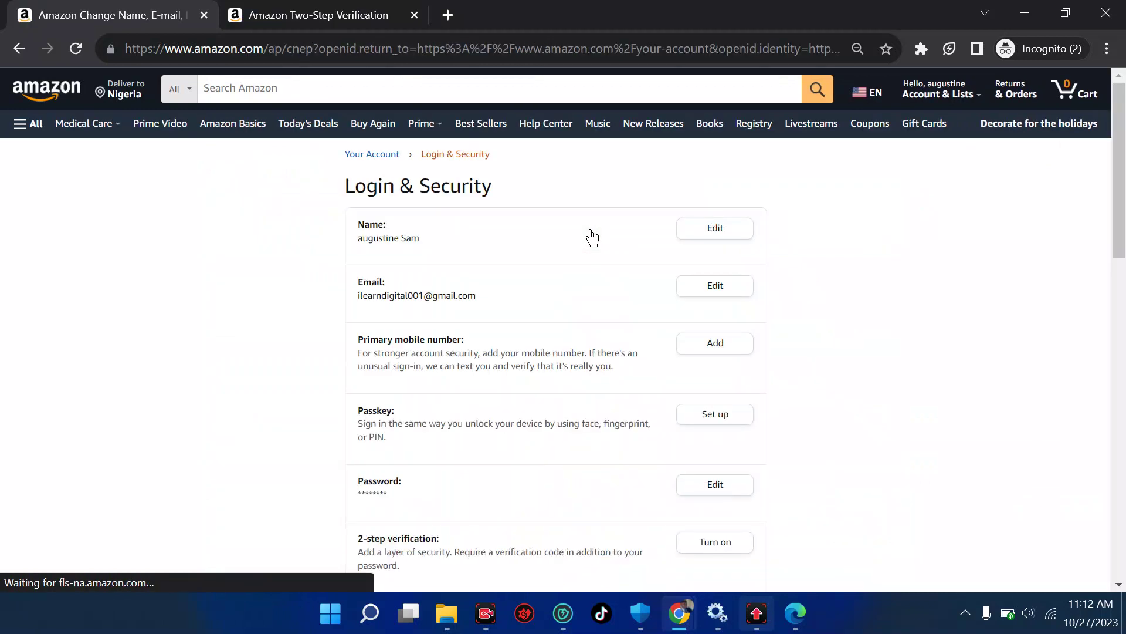
# - Turn on 2-step verification and get started with enrolling an authenticator
pyautogui.scroll(-4, 592, 237)
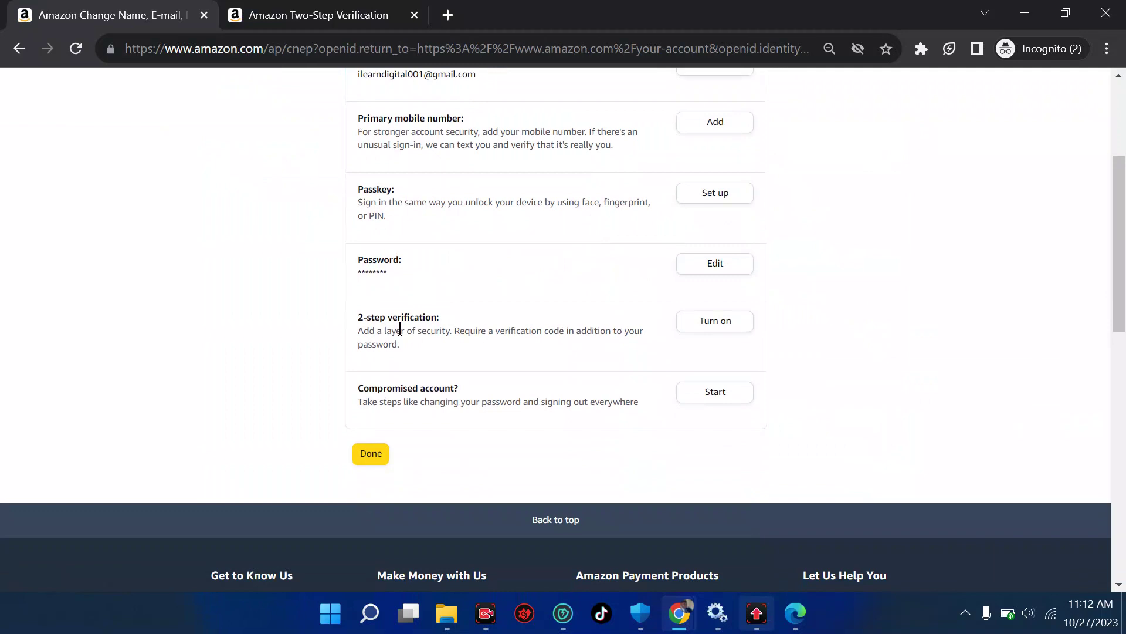
pyautogui.click(705, 332)
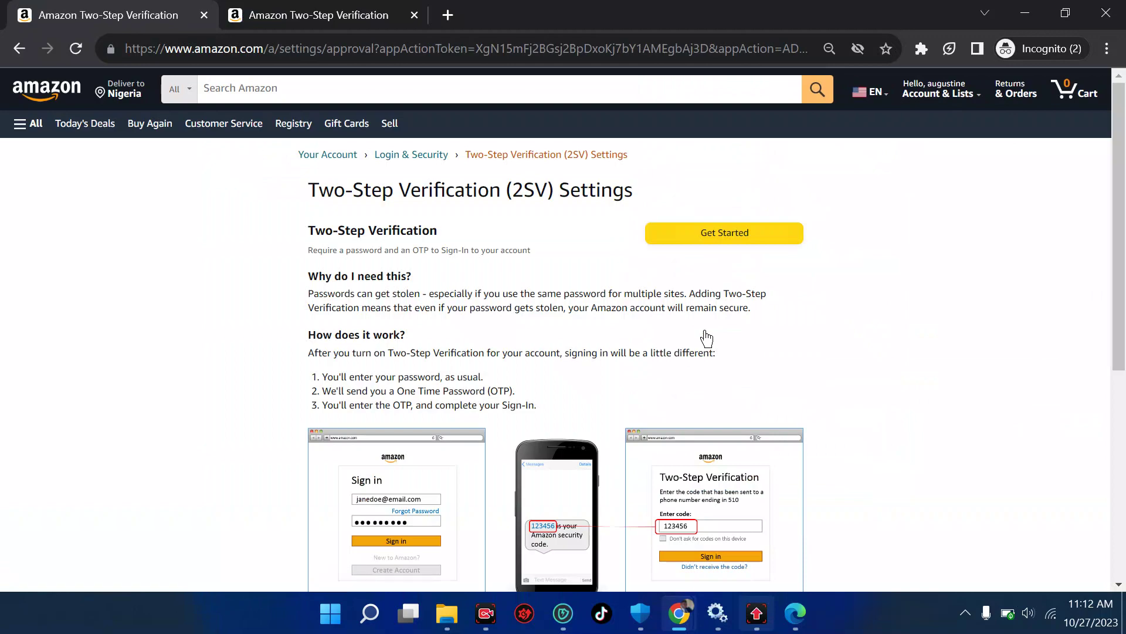
pyautogui.scroll(-6, 548, 264)
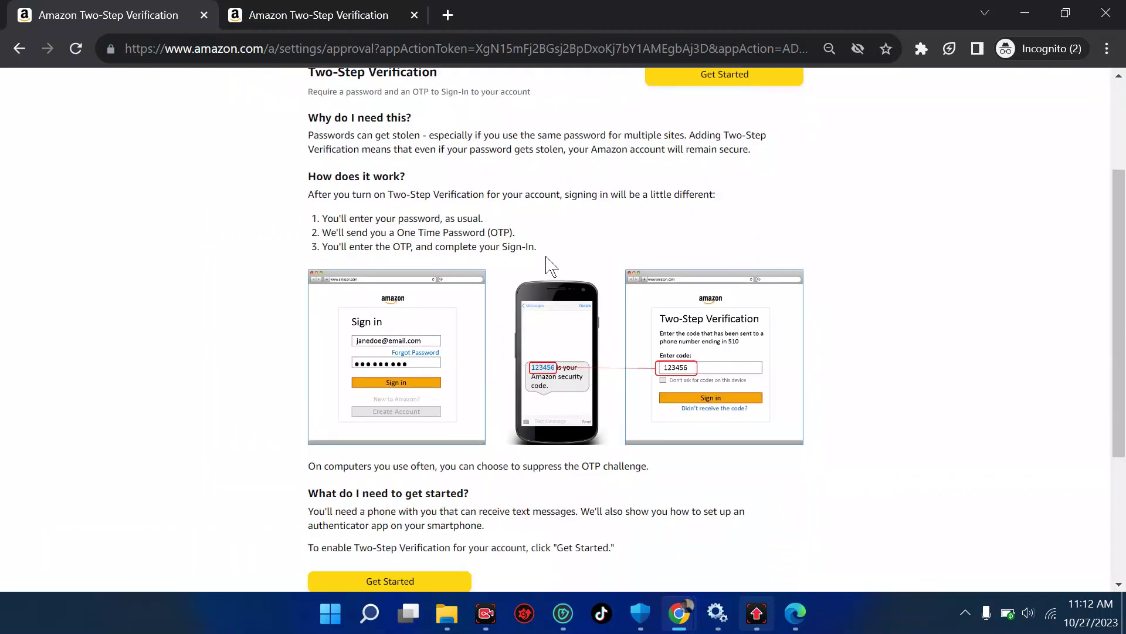
pyautogui.scroll(5, 437, 331)
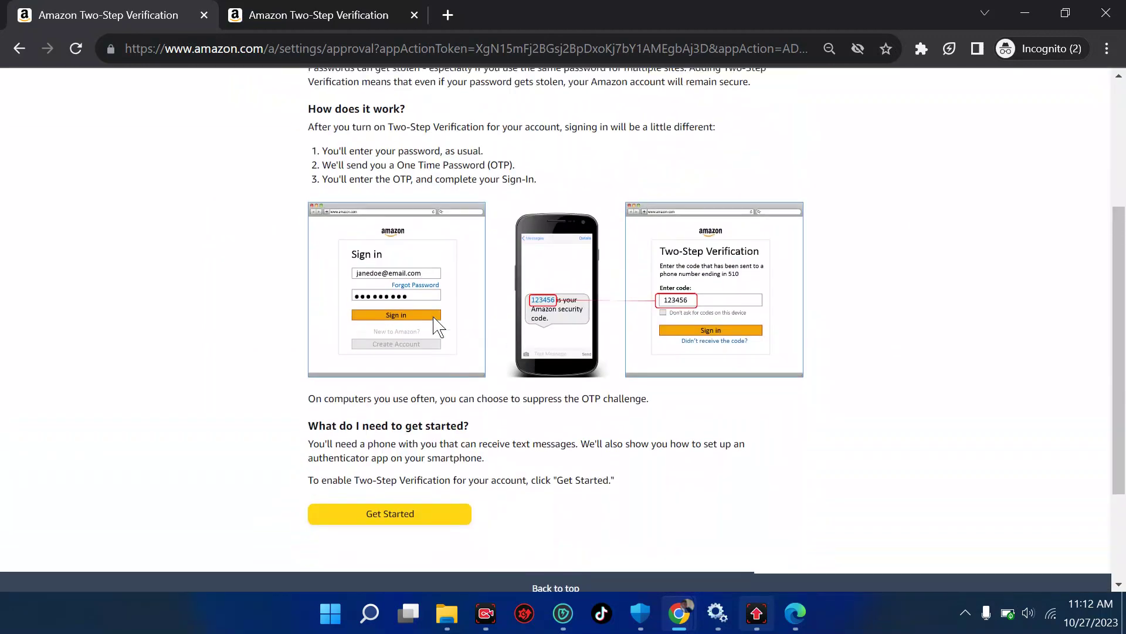
pyautogui.scroll(2, 437, 331)
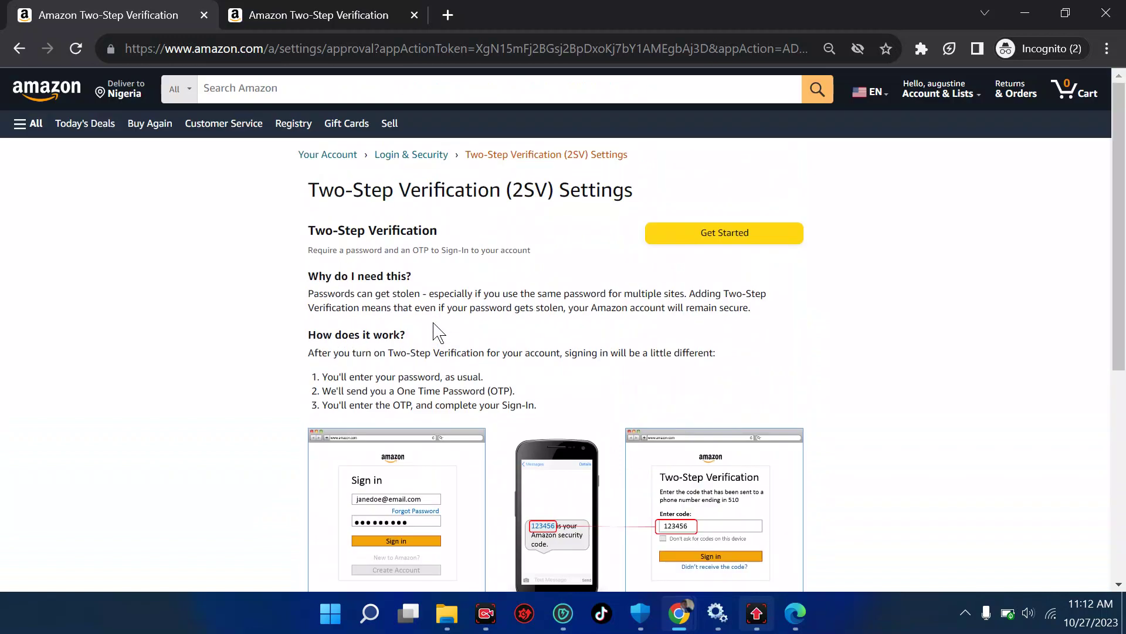
pyautogui.click(716, 233)
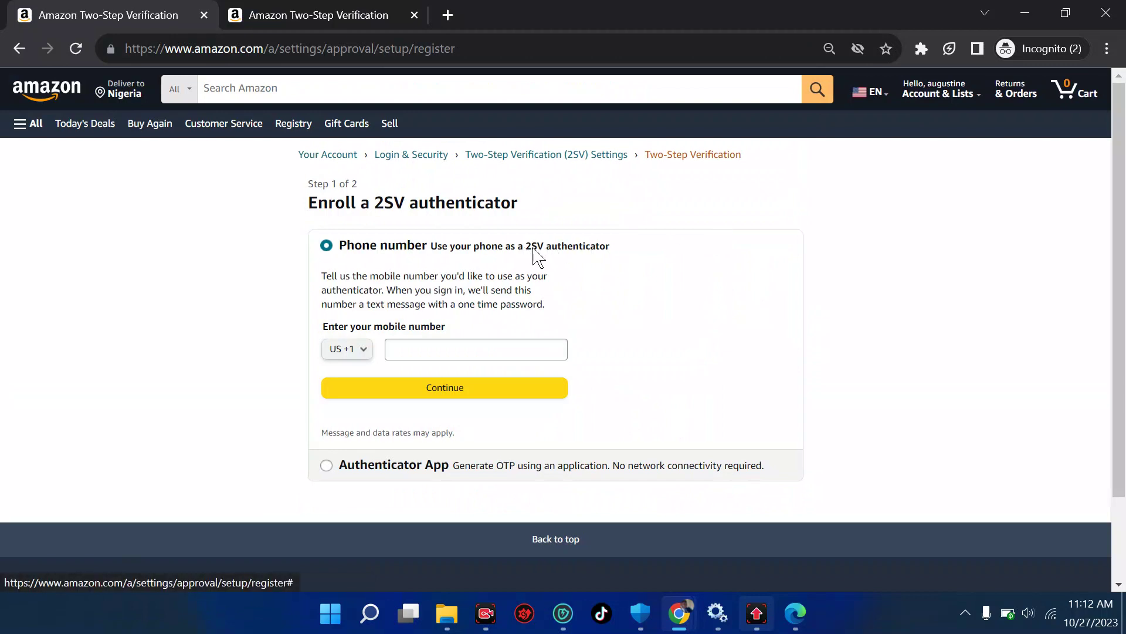
# - Choose the Authenticator App option for 2SV, then open a new browser tab
pyautogui.scroll(-2, 414, 465)
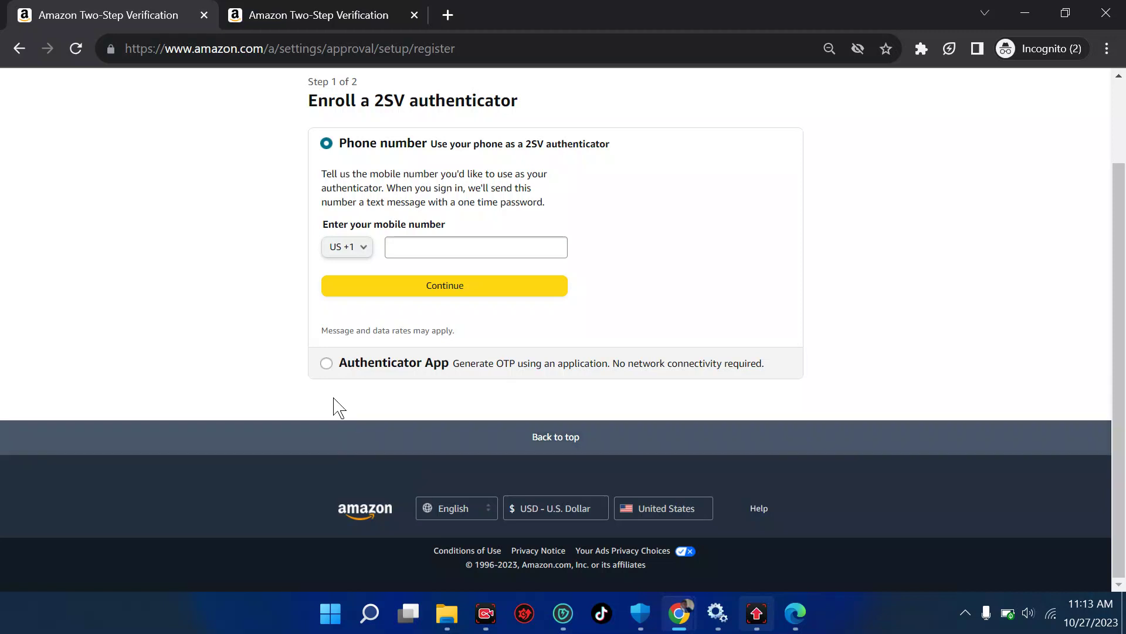
pyautogui.click(327, 361)
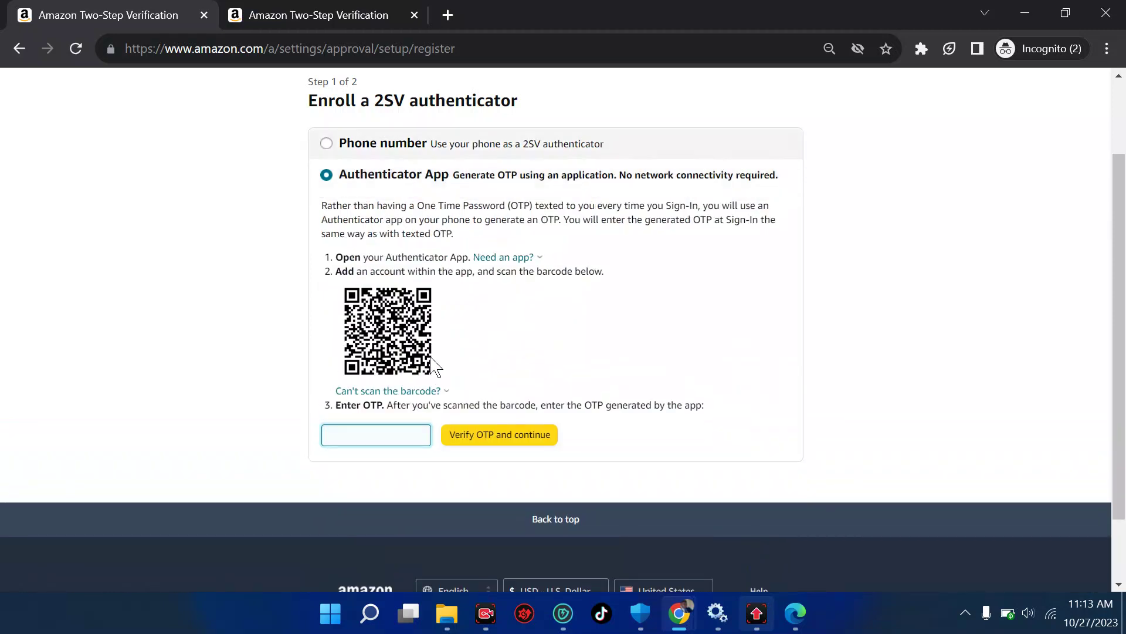
pyautogui.click(447, 14)
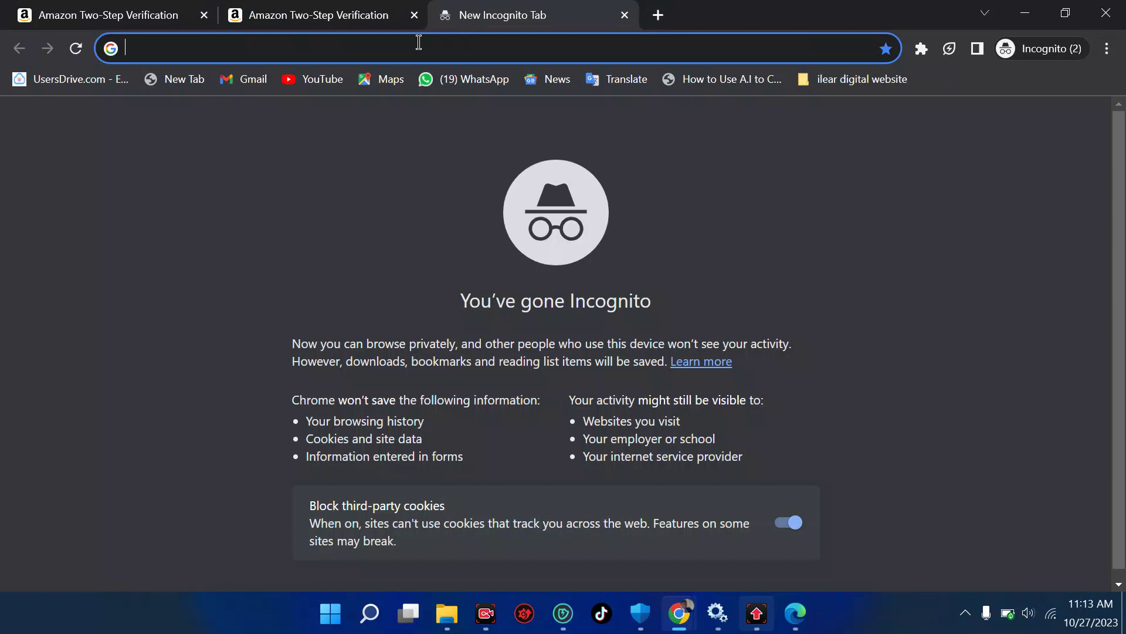
# - Switch to the regular Chrome window and search Google for 'play store'
pyautogui.write('pl')
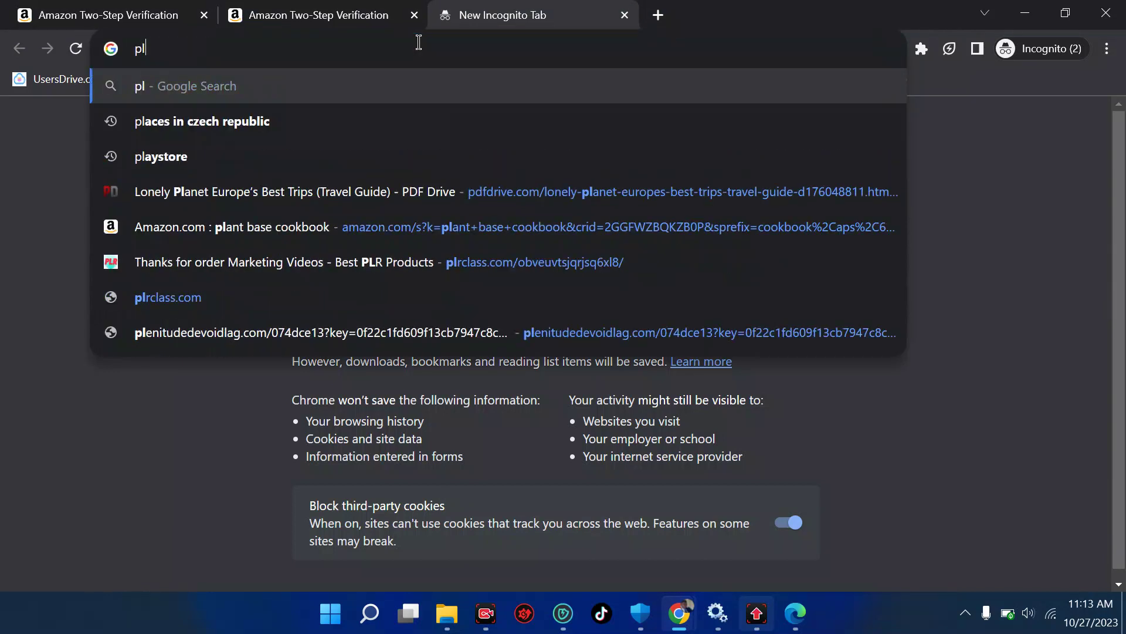
pyautogui.moveTo(679, 613)
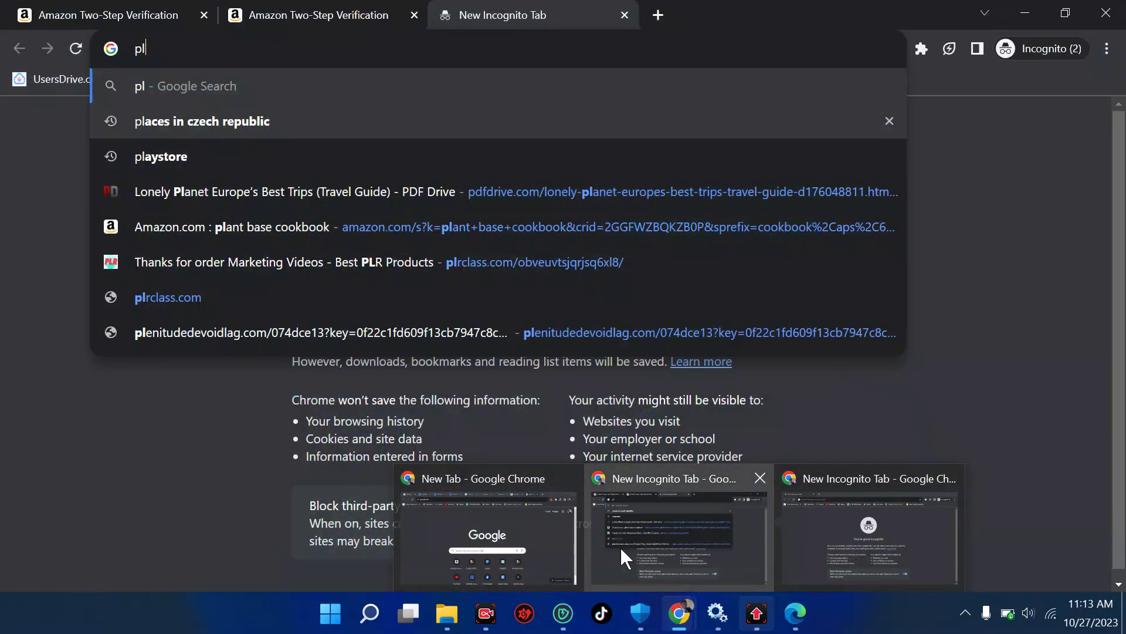
pyautogui.click(621, 547)
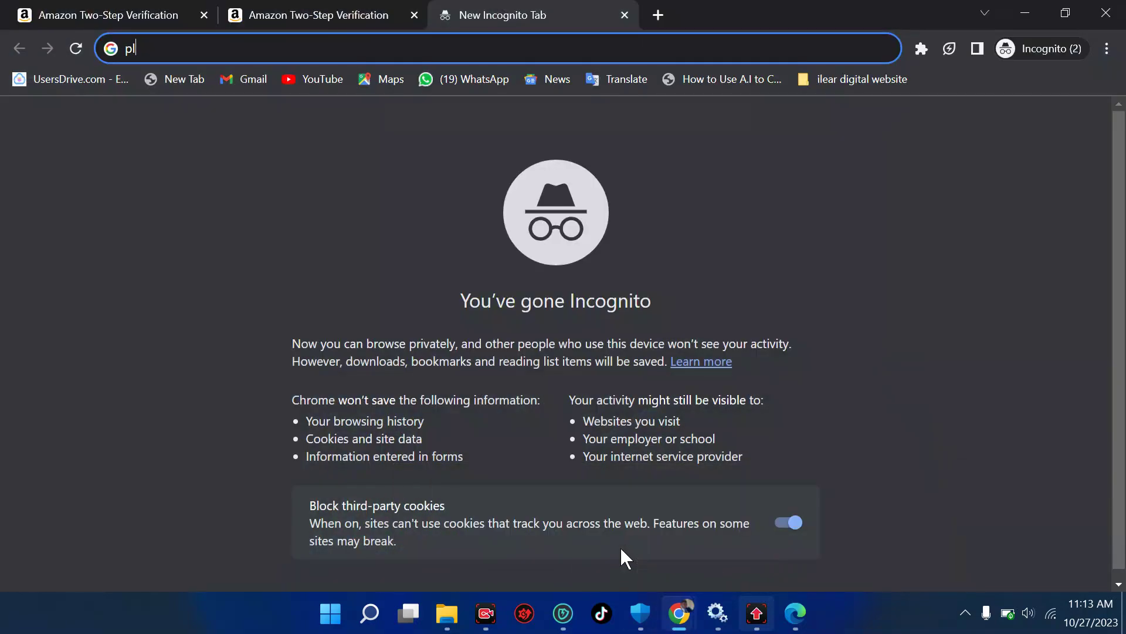
pyautogui.moveTo(679, 613)
pyautogui.click(481, 540)
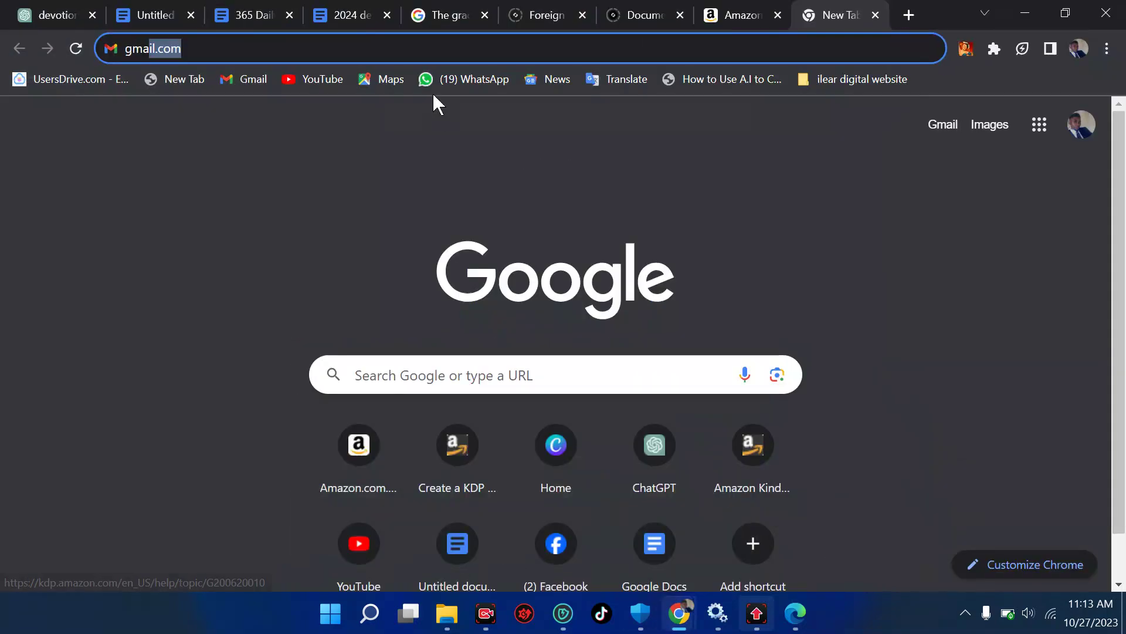
pyautogui.write('pla')
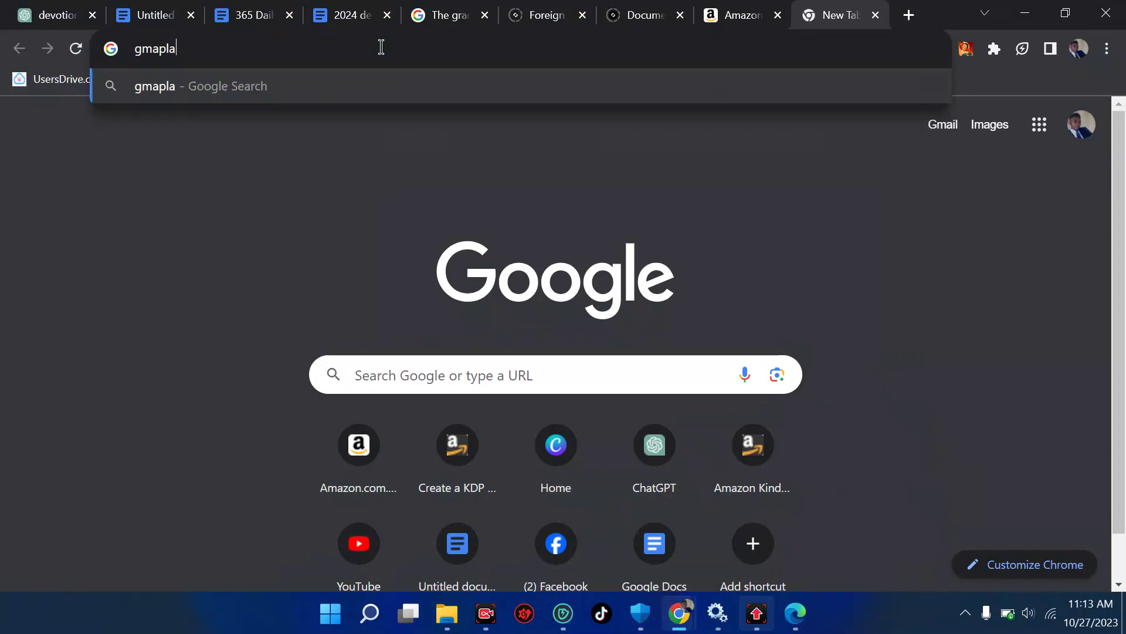
pyautogui.hotkey('ctrl', 'a')
pyautogui.write('play')
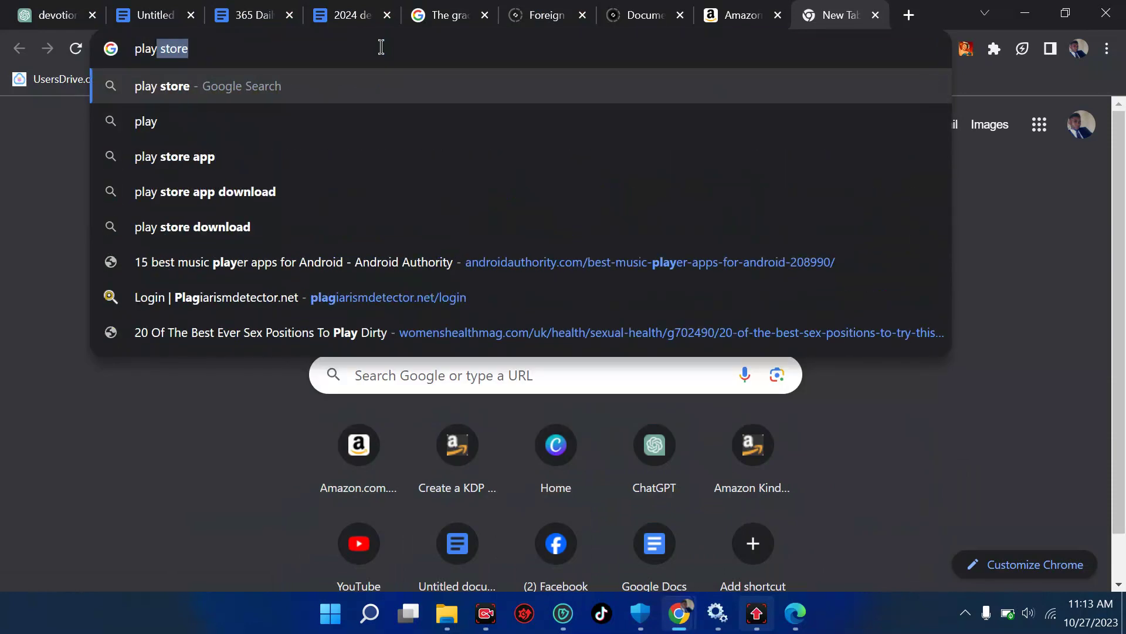
pyautogui.press('Return')
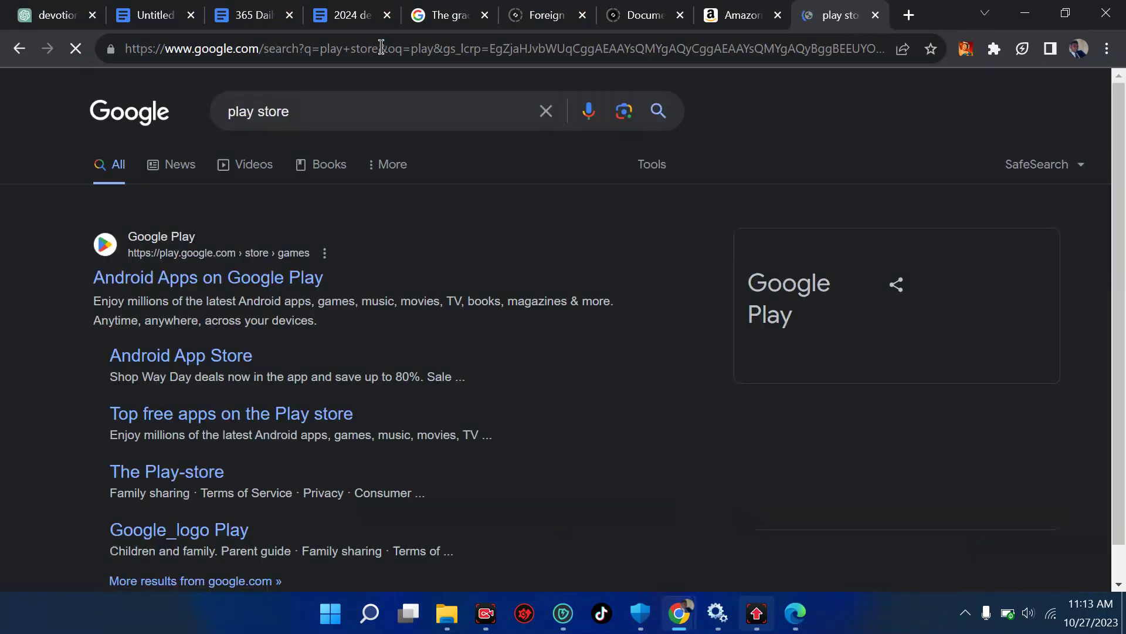
# - On Google Play, search 'authenticator' and open the Google Authenticator app page
pyautogui.click(220, 279)
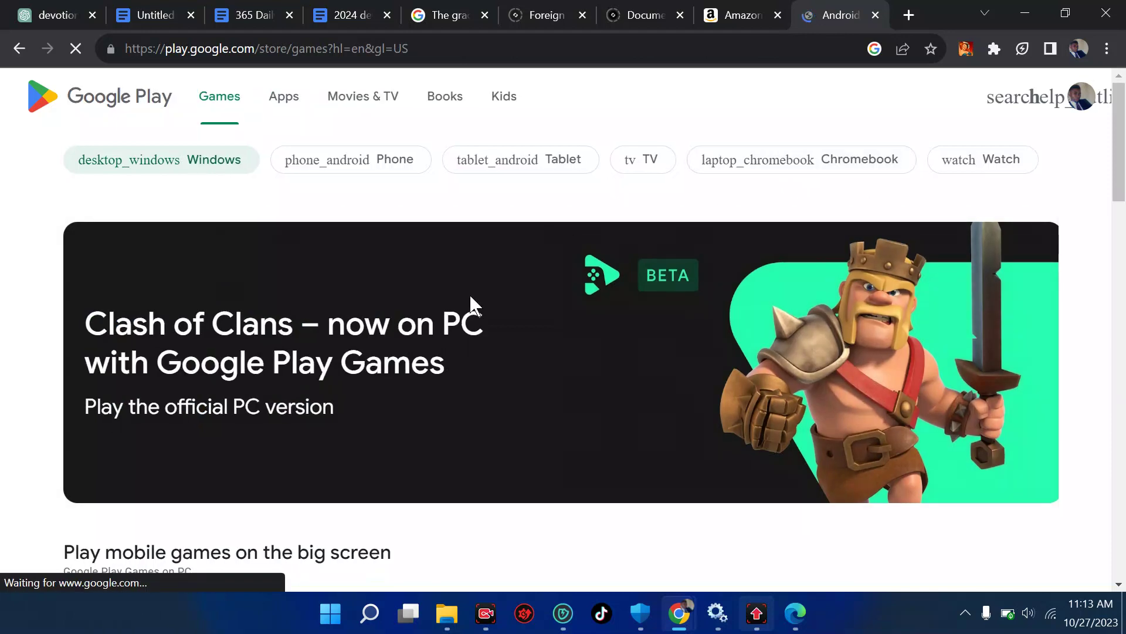
pyautogui.scroll(-4, 470, 304)
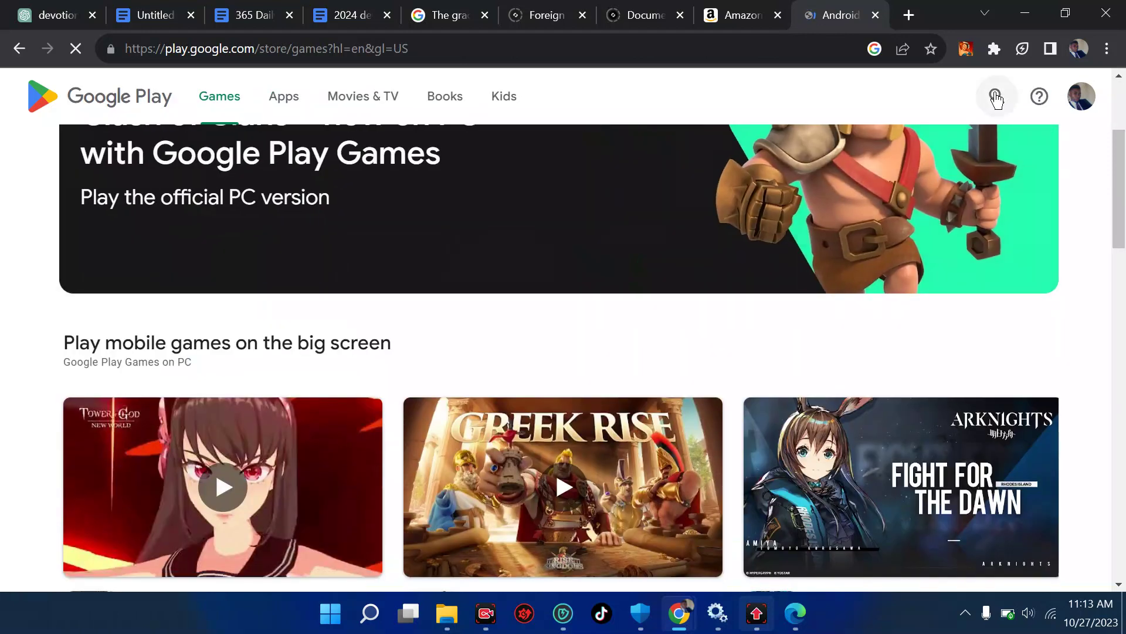
pyautogui.click(997, 97)
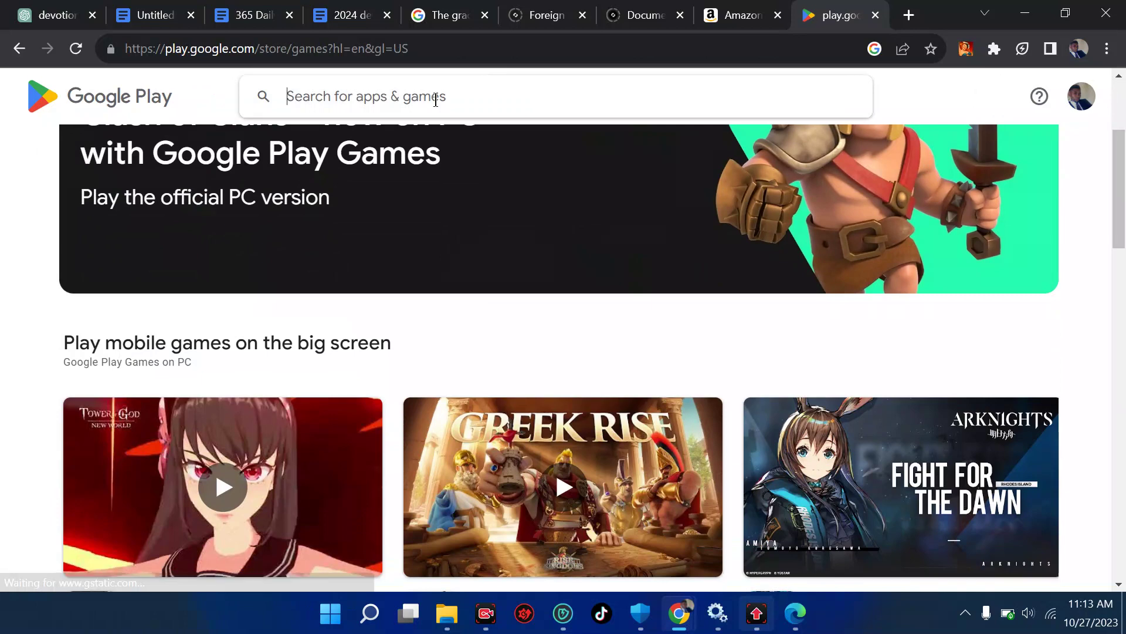
pyautogui.write('authenticato')
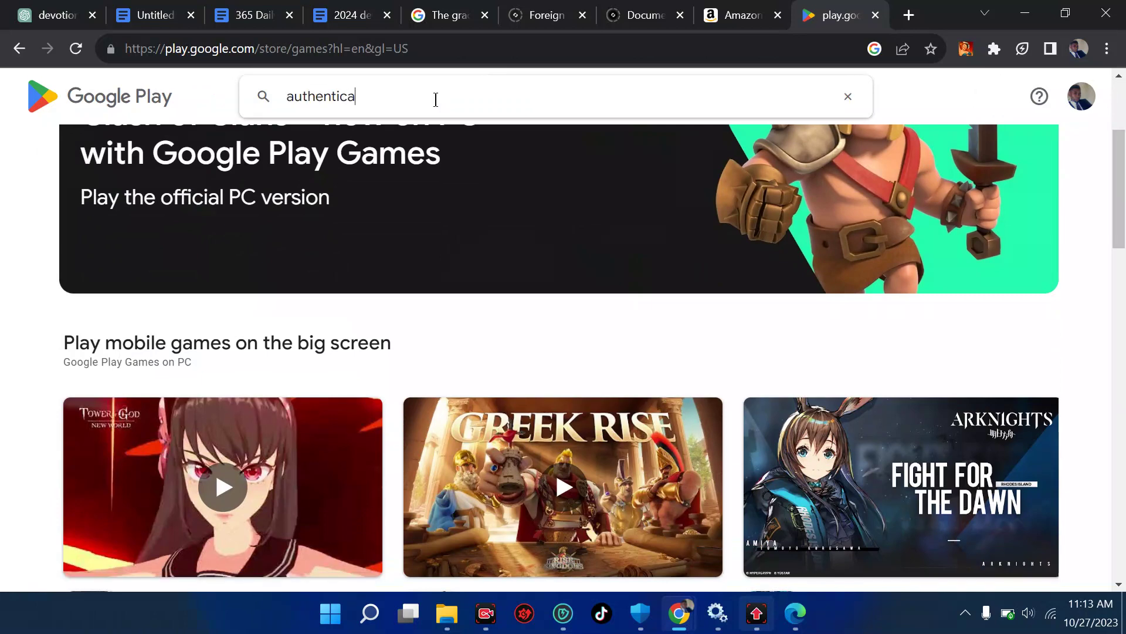
pyautogui.write('r')
pyautogui.press('Return')
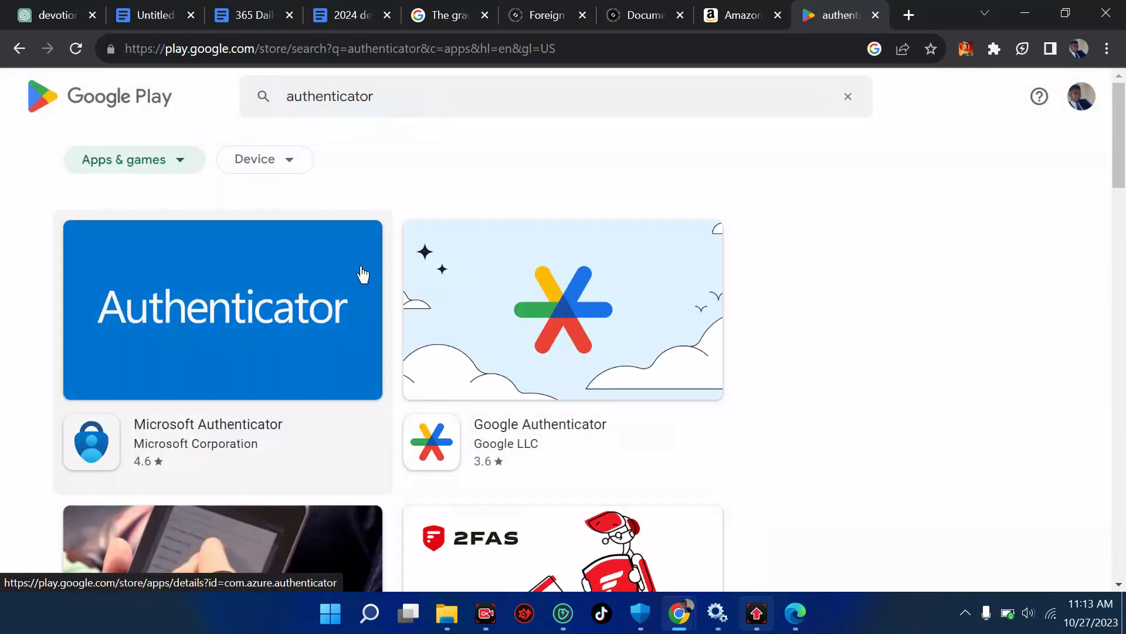
pyautogui.click(496, 346)
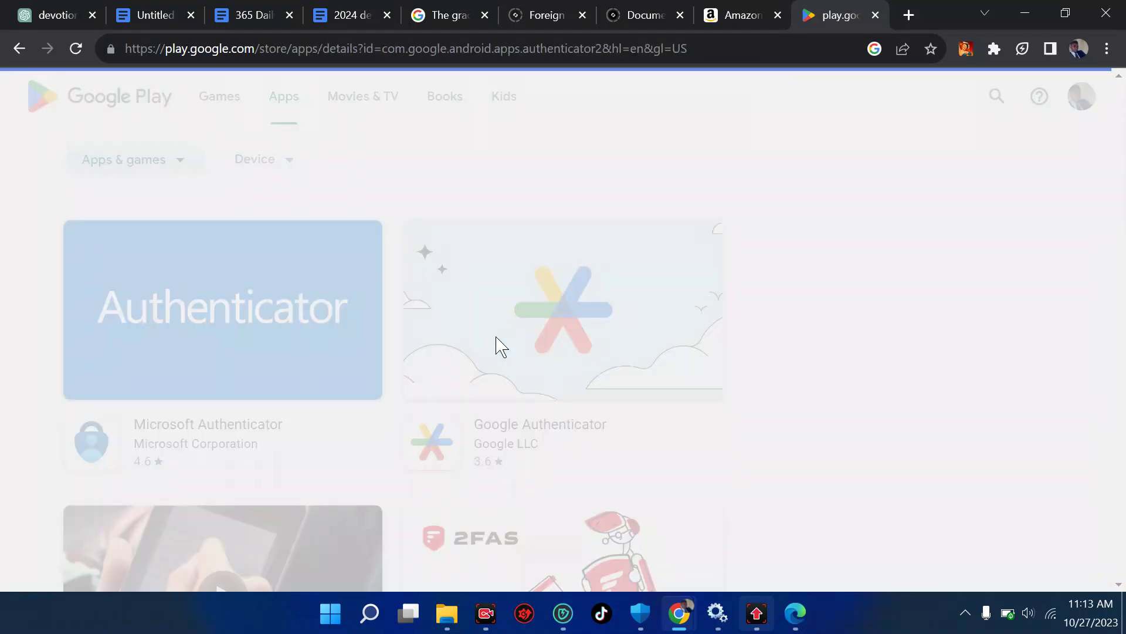
pyautogui.scroll(-1, 163, 410)
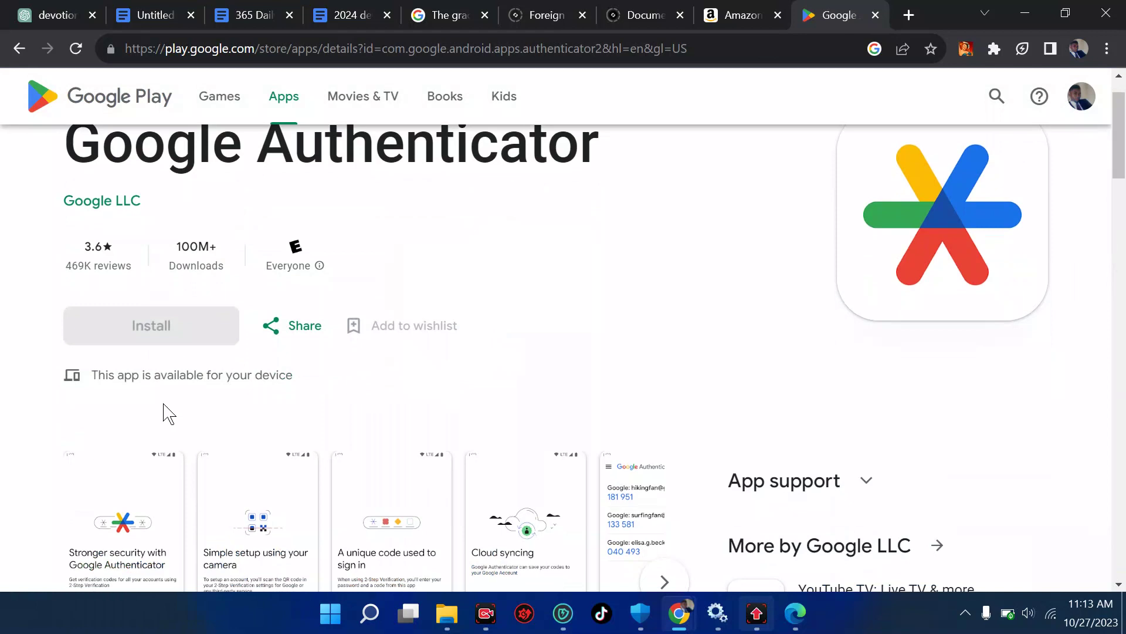
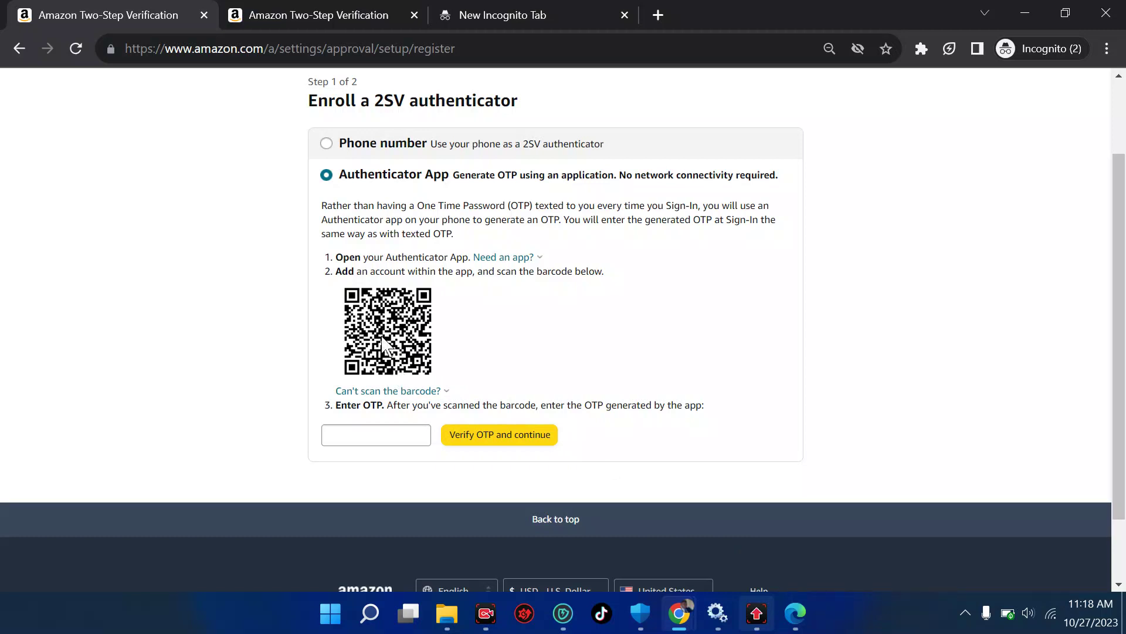
pyautogui.click(412, 395)
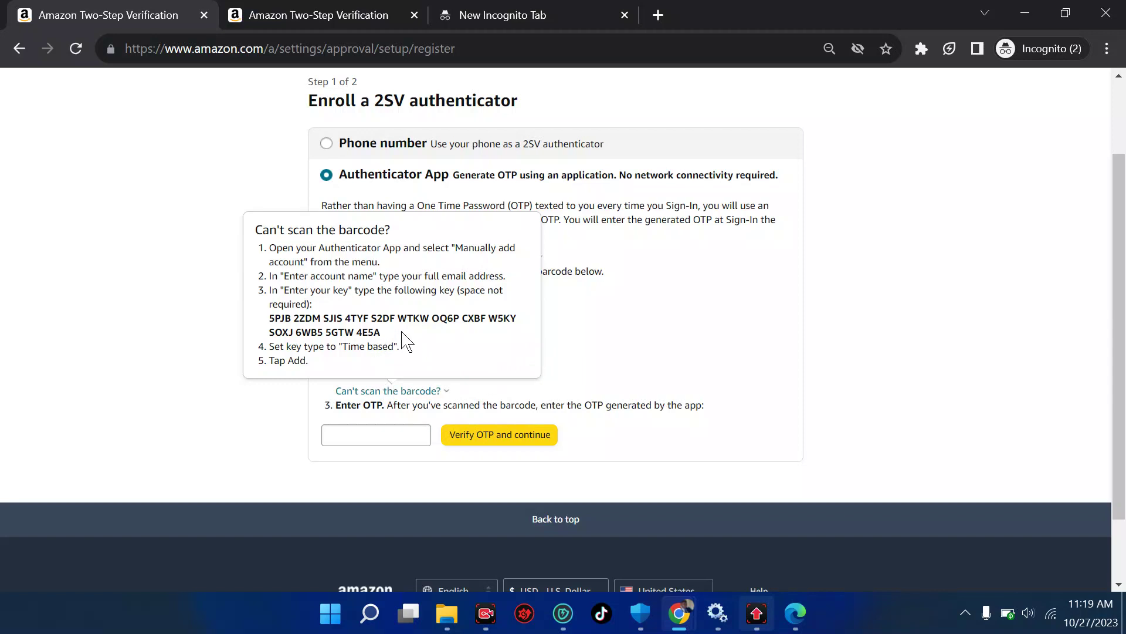
pyautogui.moveTo(404, 339); pyautogui.dragTo(284, 319)
pyautogui.click(295, 320)
pyautogui.scroll(-2, 541, 370)
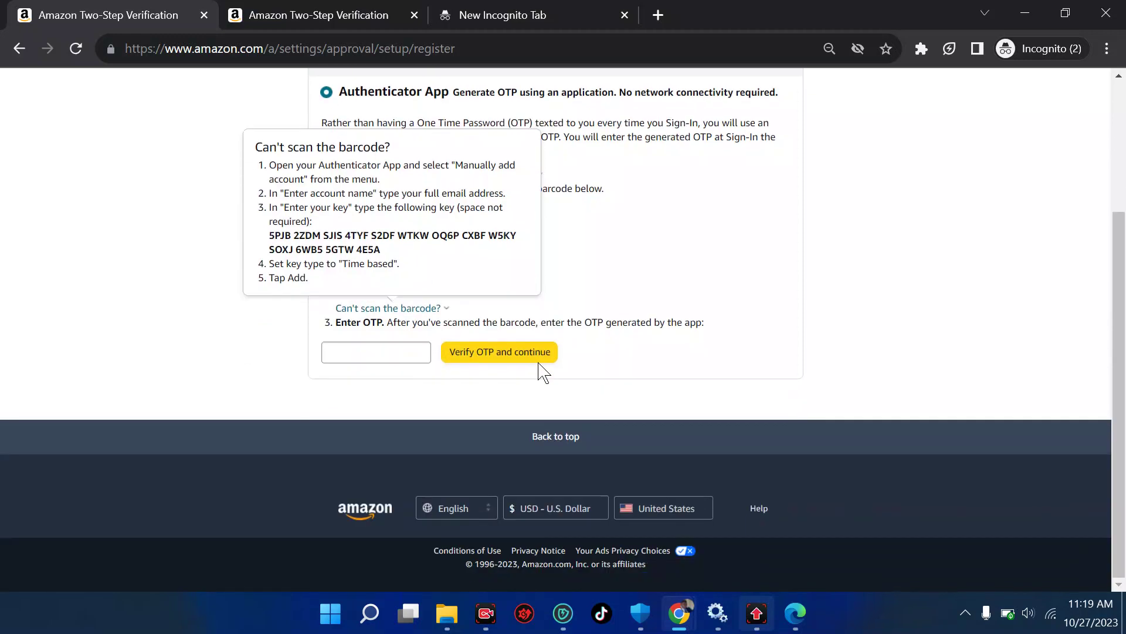
pyautogui.scroll(2, 541, 371)
pyautogui.scroll(-1, 541, 370)
pyautogui.click(610, 343)
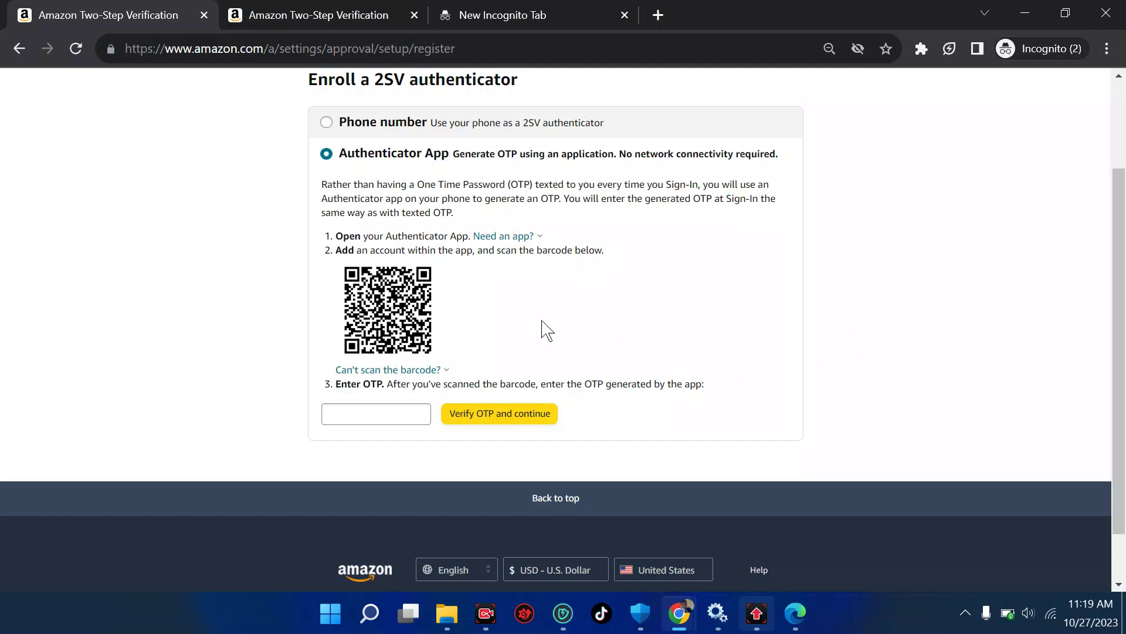
# - Enter the authenticator app's six-digit one-time code, correcting a typo, and verify it
pyautogui.click(384, 414)
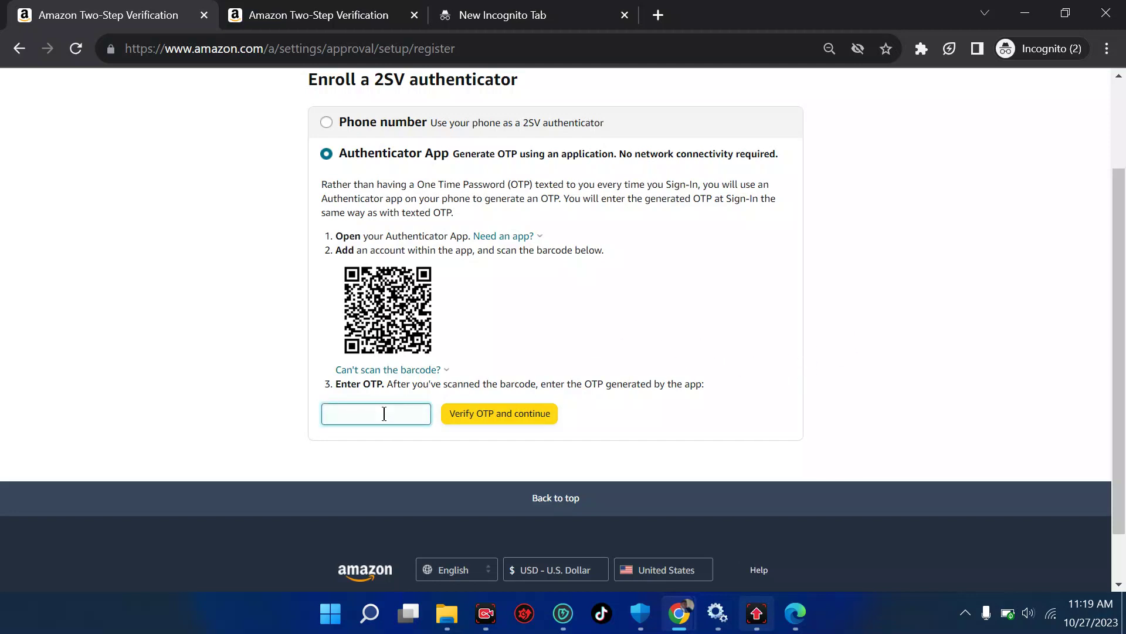
pyautogui.click(498, 423)
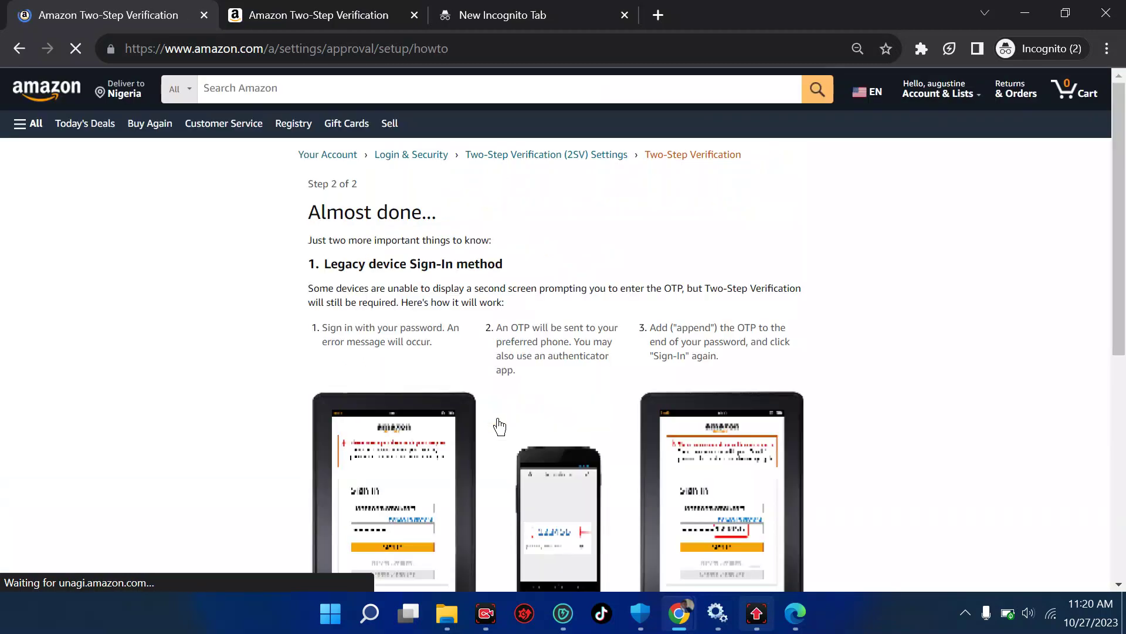
# - Confirm 'Got it. Turn on Two-Step Verification', then move to the other Amazon tab
pyautogui.scroll(-7, 498, 424)
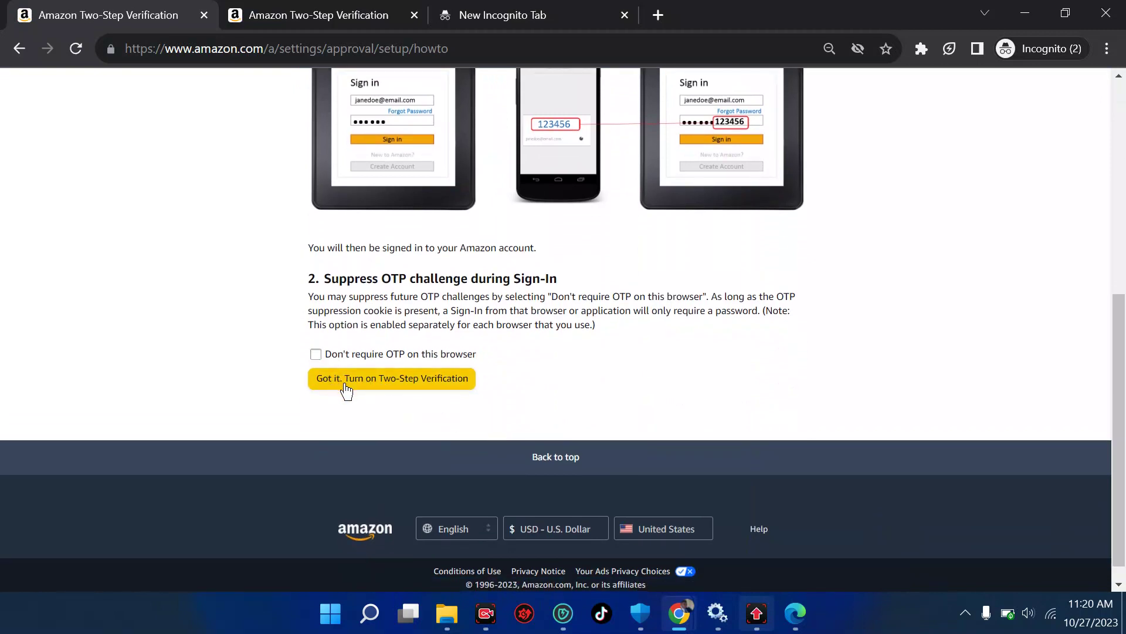
pyautogui.click(347, 388)
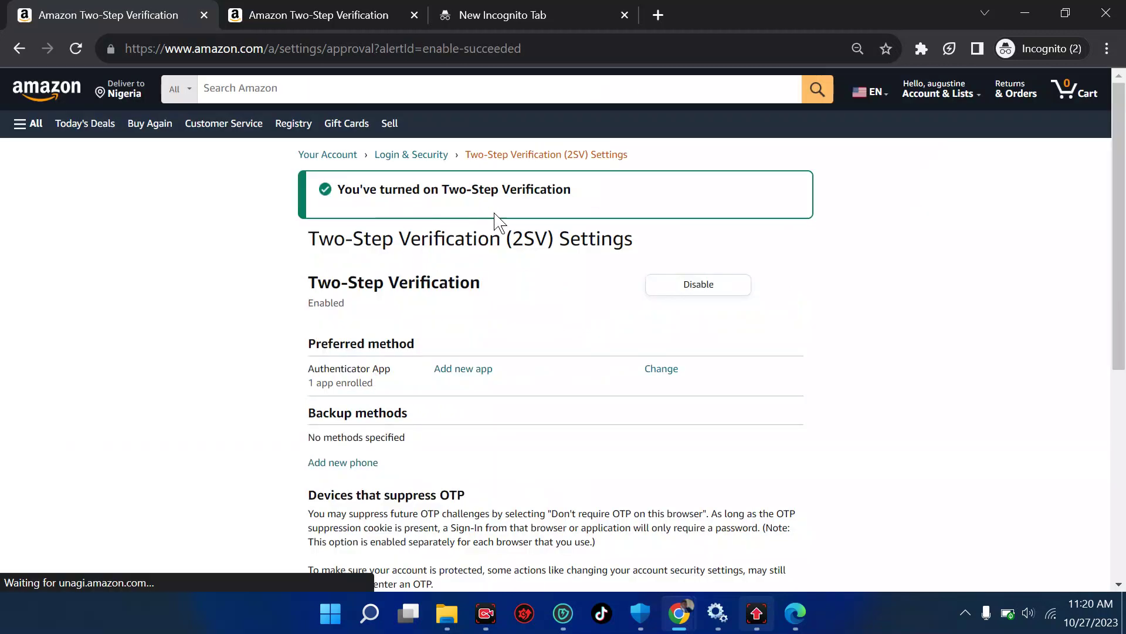
pyautogui.scroll(-1, 524, 319)
pyautogui.scroll(-1, 530, 322)
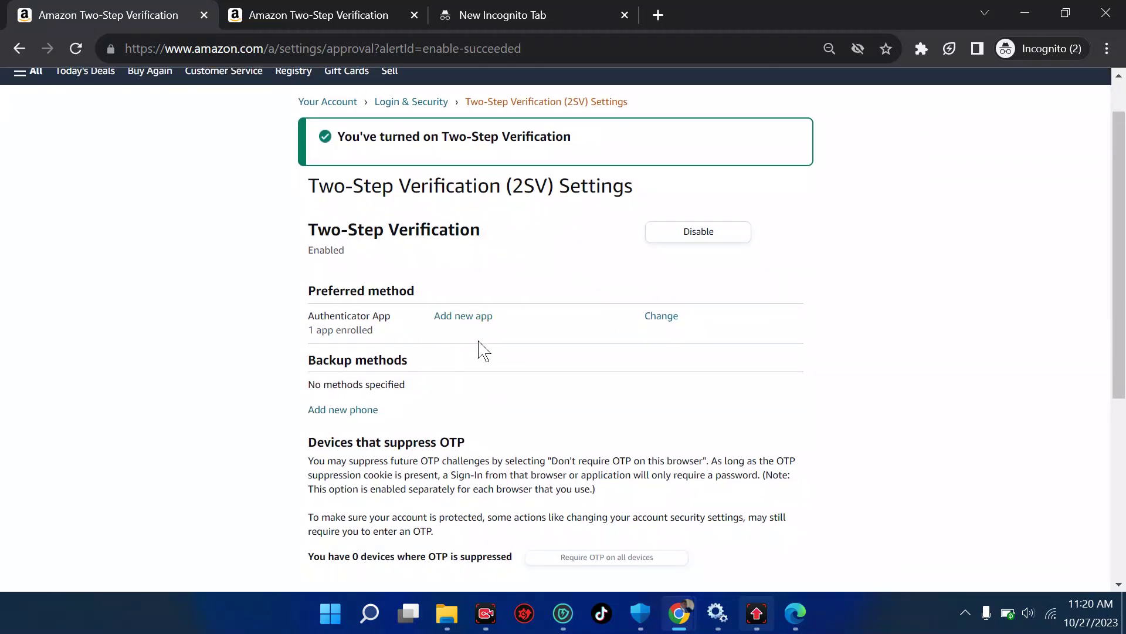
pyautogui.scroll(-5, 490, 375)
pyautogui.scroll(5, 490, 370)
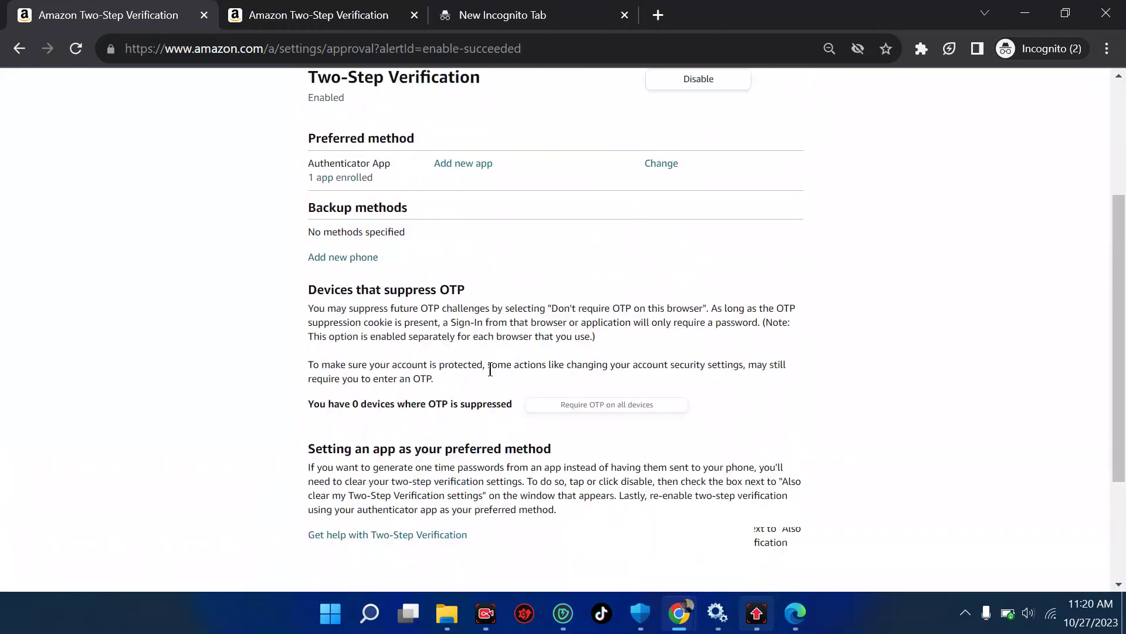
pyautogui.click(350, 7)
# - Go to kdp.amazon.com and choose Update Now on the account-incomplete banner
pyautogui.click(372, 47)
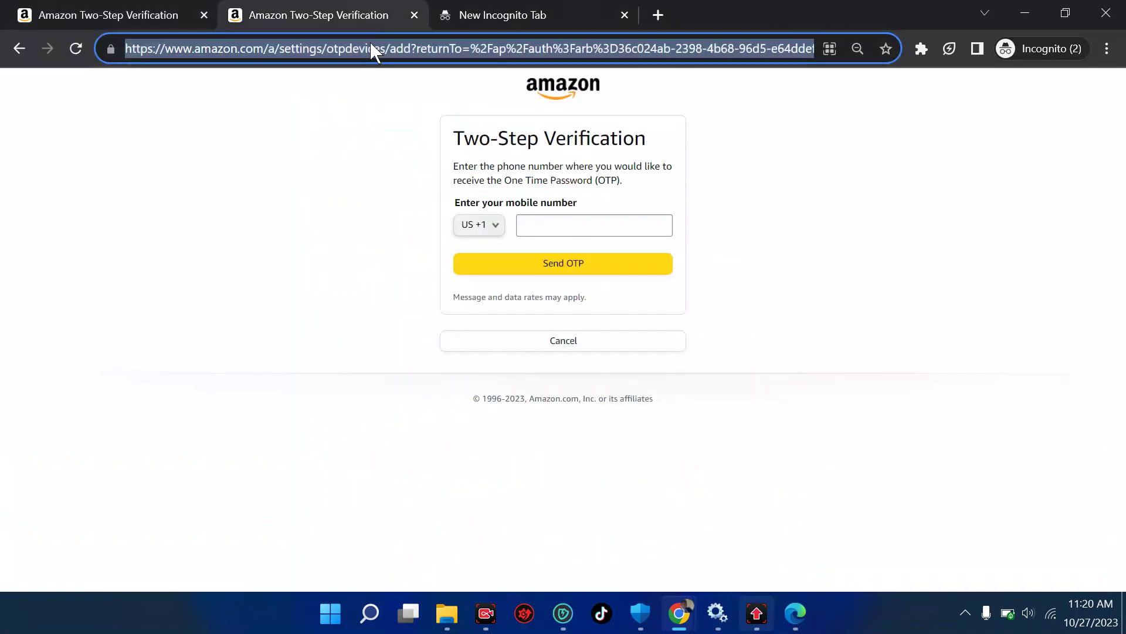
pyautogui.write('kd')
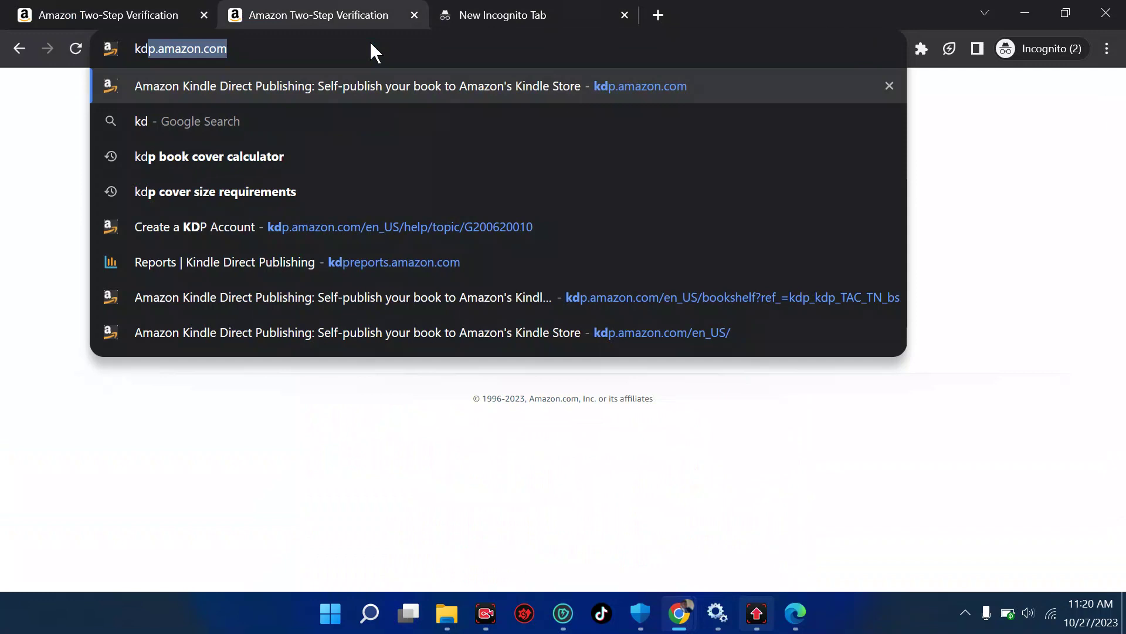
pyautogui.press('Return')
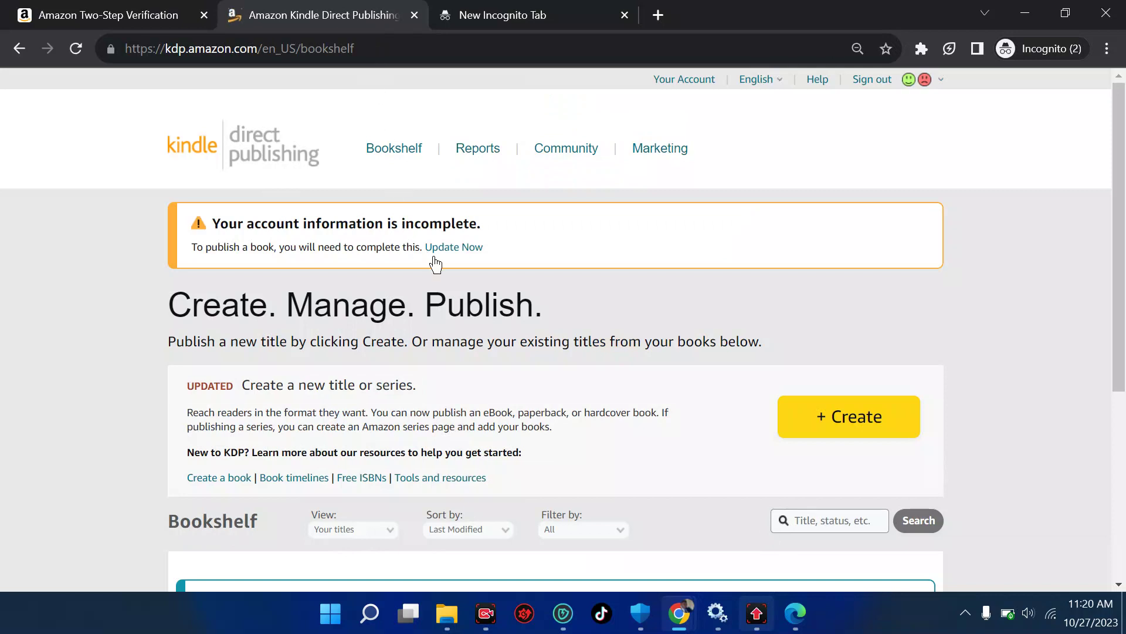
pyautogui.click(453, 247)
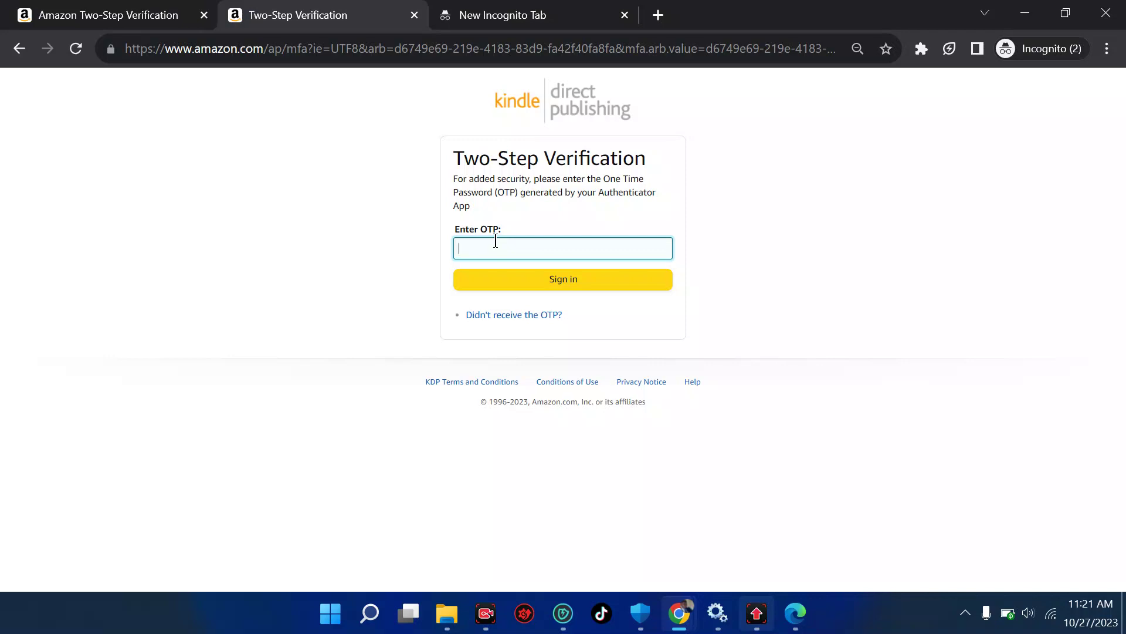
# - Enter the authenticator's one-time password in the Enter OTP field, fixing typos, and sign in
pyautogui.click(527, 280)
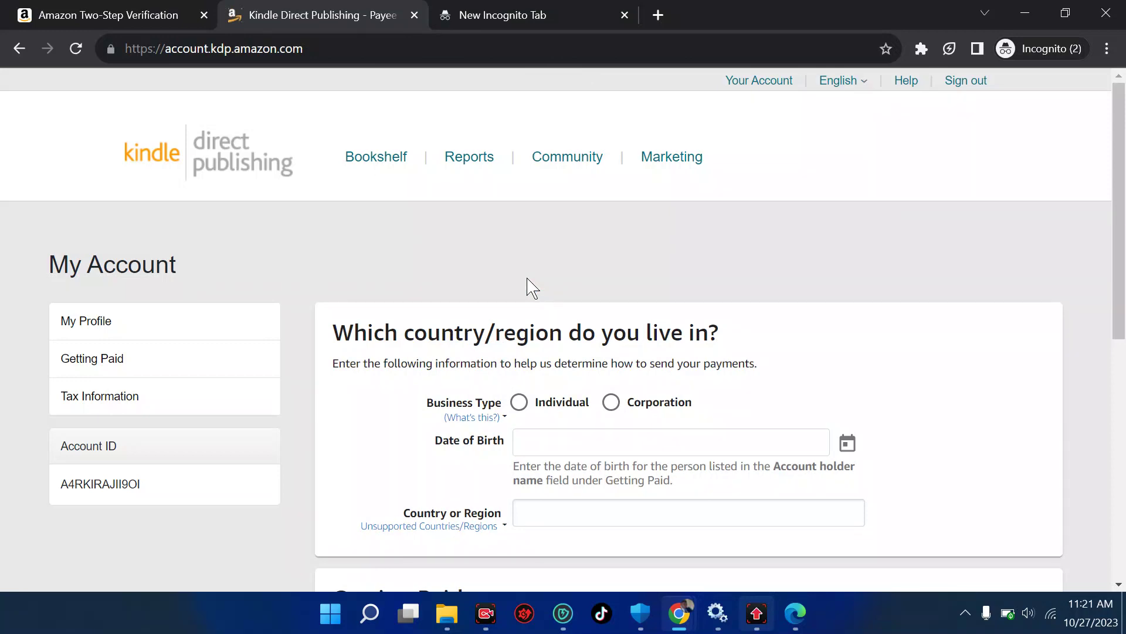
# - Choose Individual under Business Type in the My Account payee form
pyautogui.scroll(-5, 527, 282)
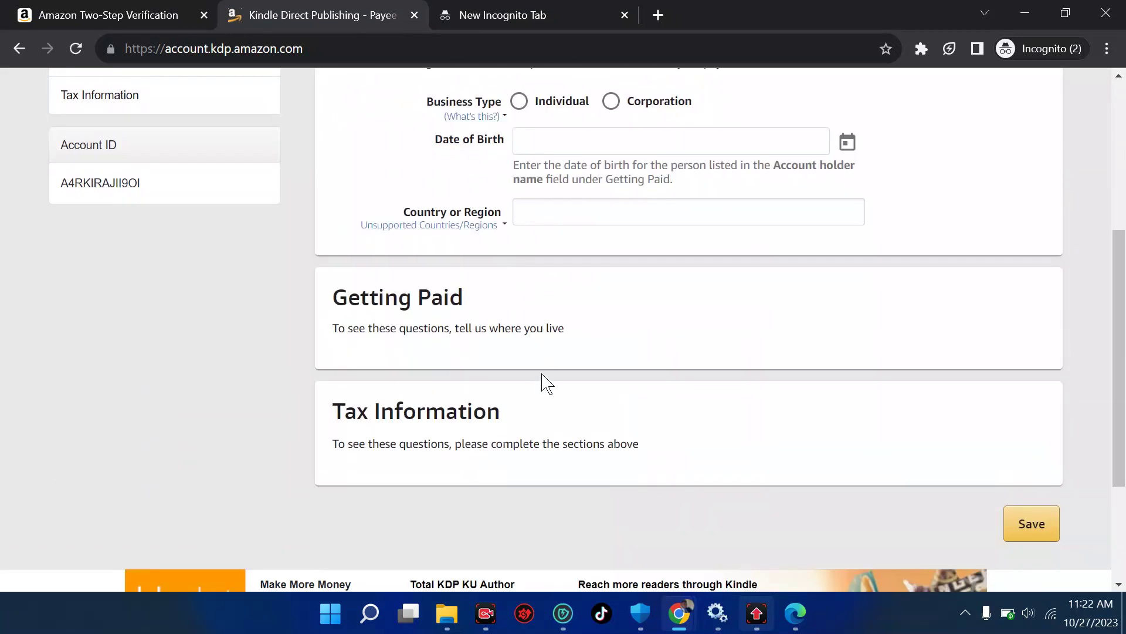
pyautogui.scroll(2, 543, 378)
pyautogui.scroll(3, 546, 384)
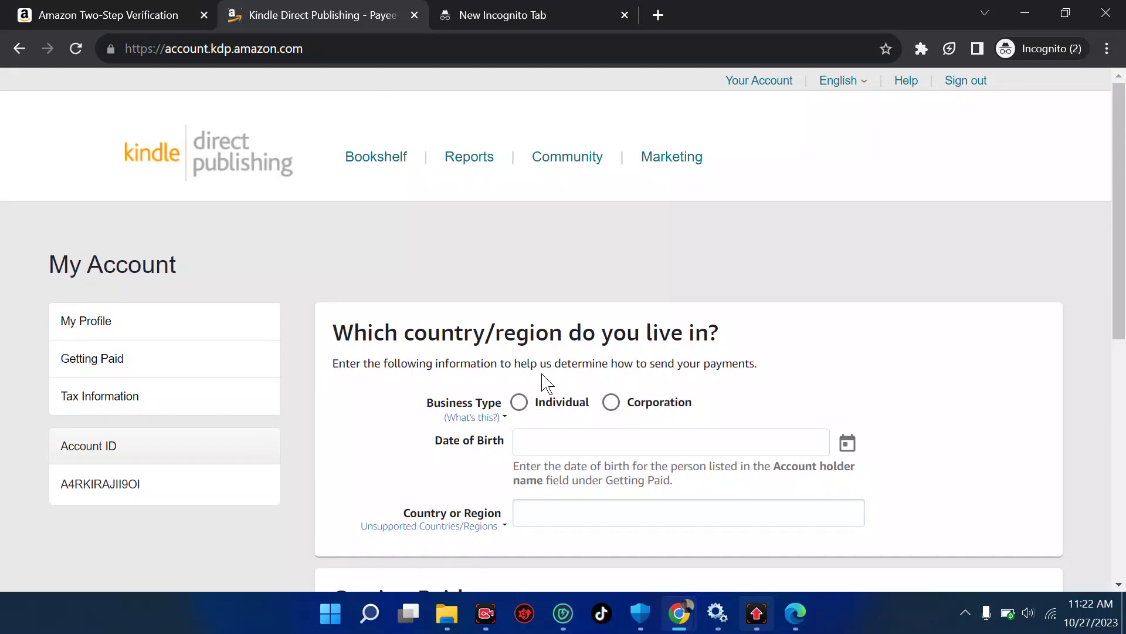
pyautogui.scroll(-2, 545, 382)
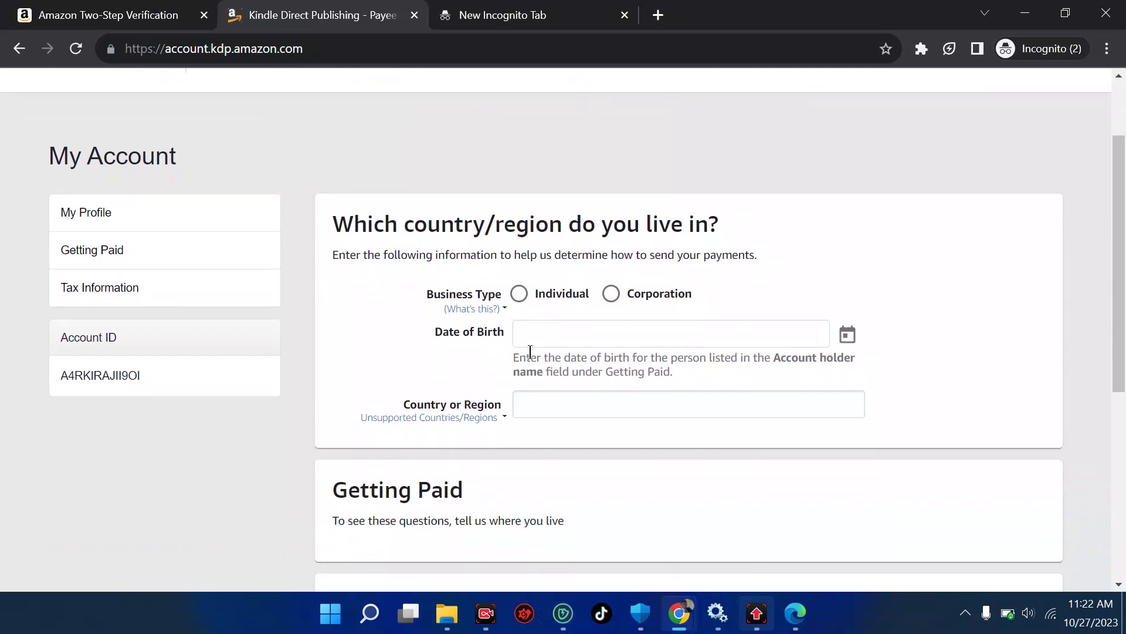
pyautogui.click(524, 298)
pyautogui.scroll(-5, 571, 395)
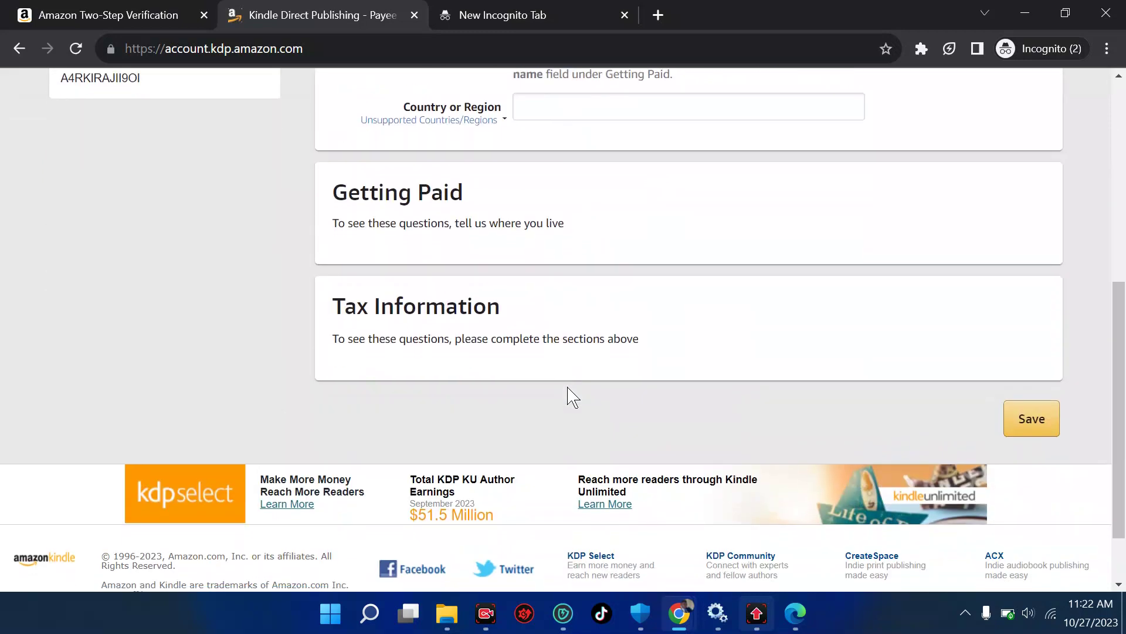
pyautogui.scroll(2, 487, 227)
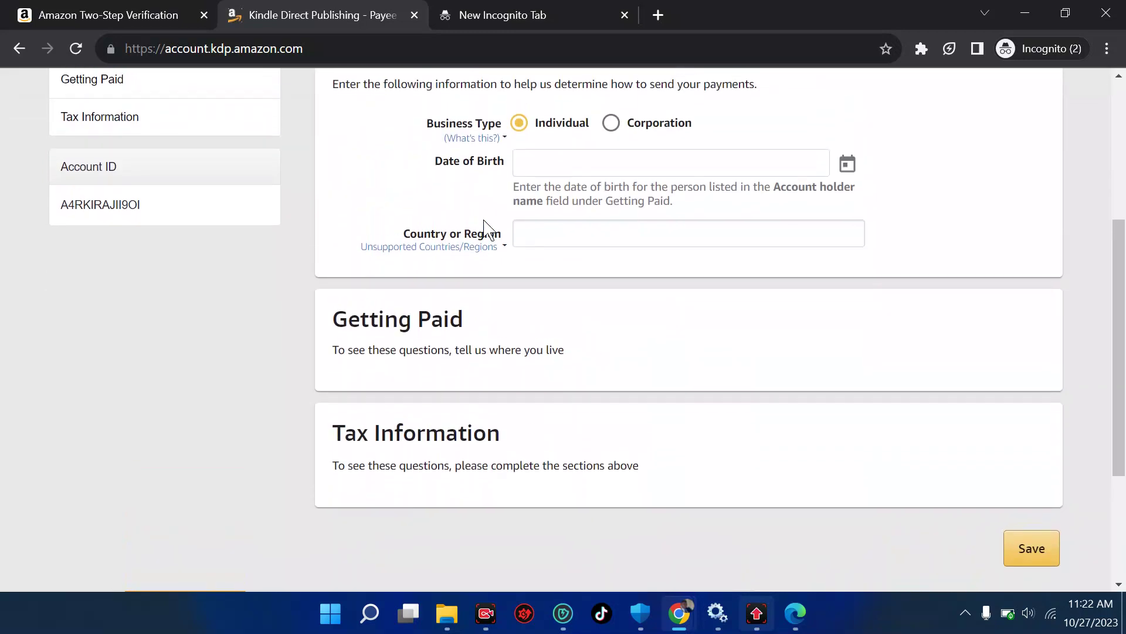